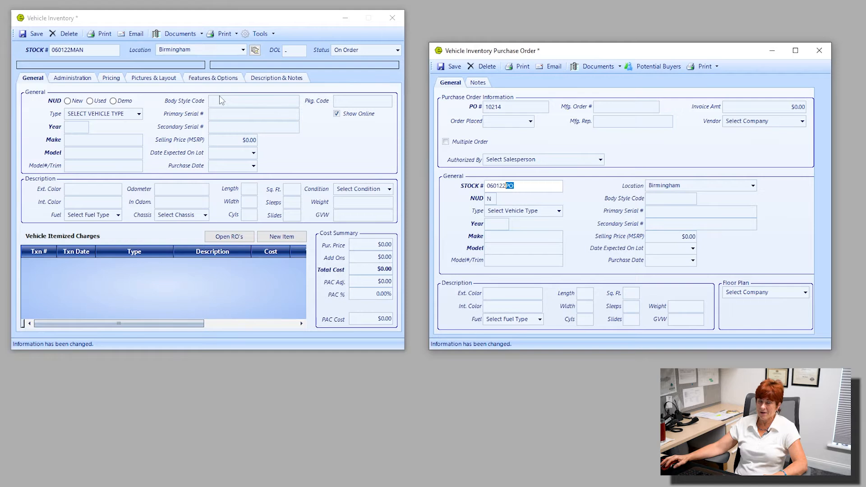
click(528, 187)
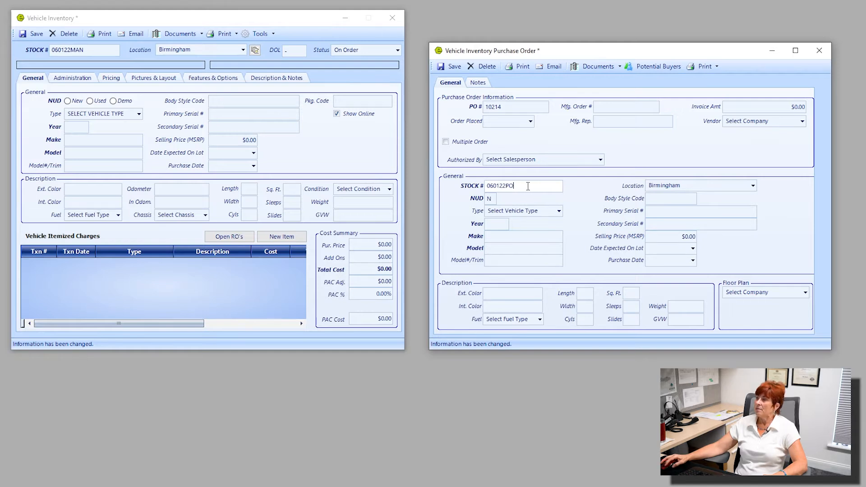
drag(528, 186, 486, 187)
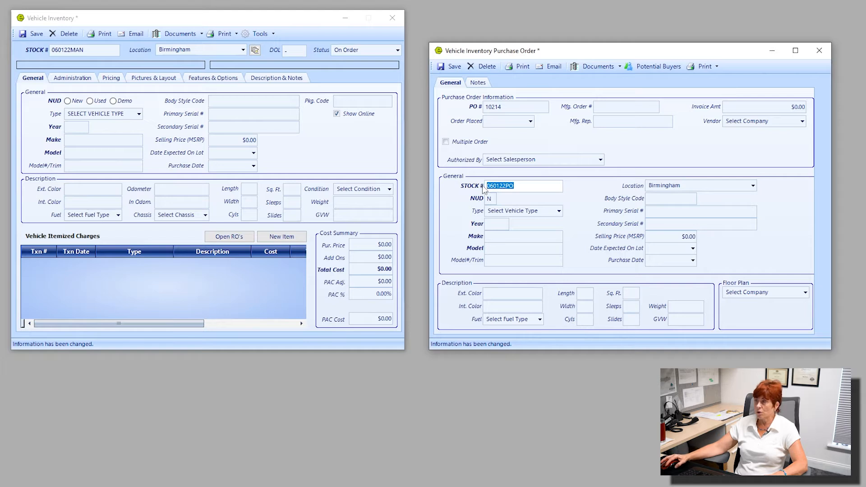
click(755, 188)
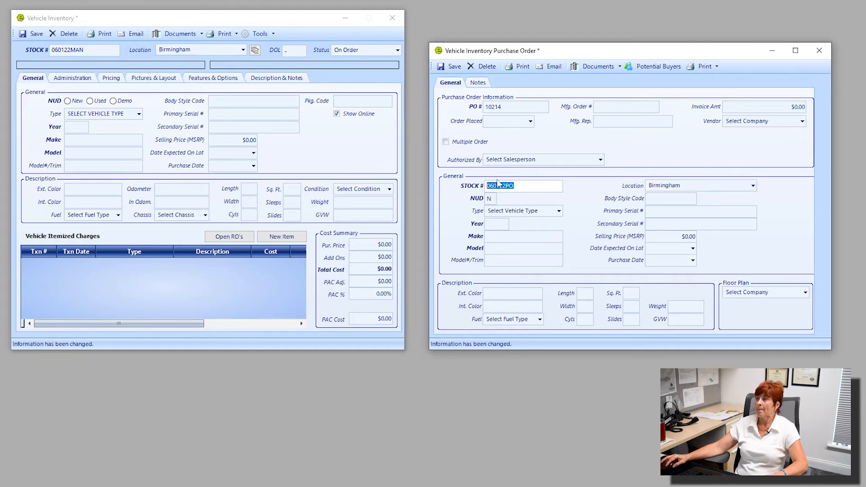
click(496, 200)
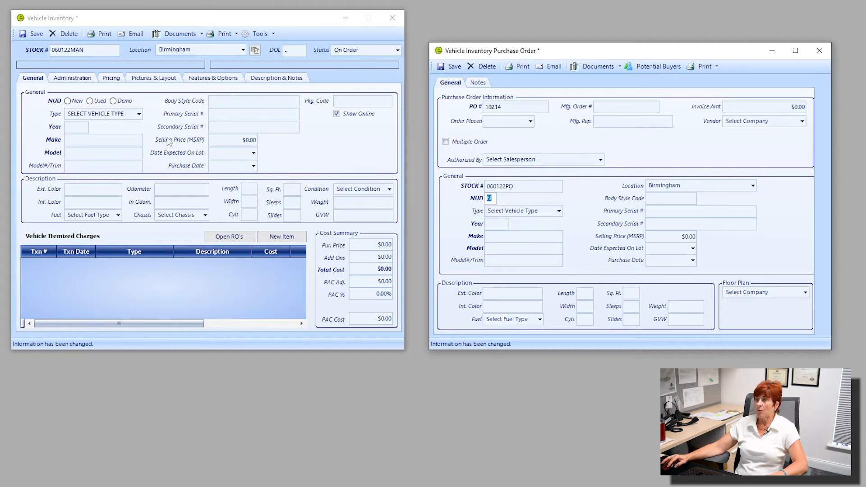
Step: In the Vehicle Inventory record, mark the unit as New and set its type to Travel Trailer and year to 2022
click(68, 101)
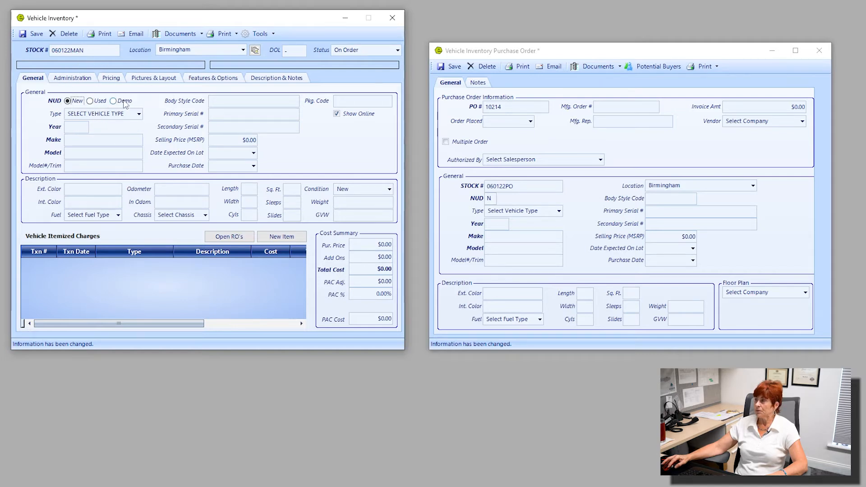
click(139, 113)
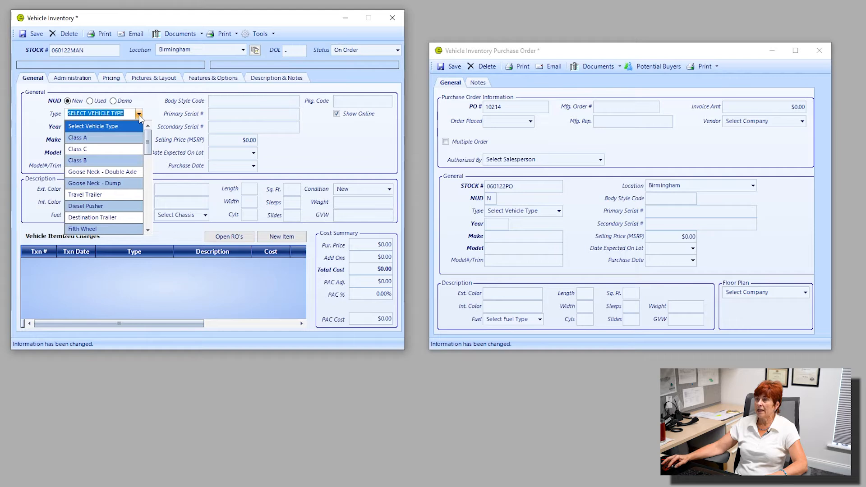
click(95, 195)
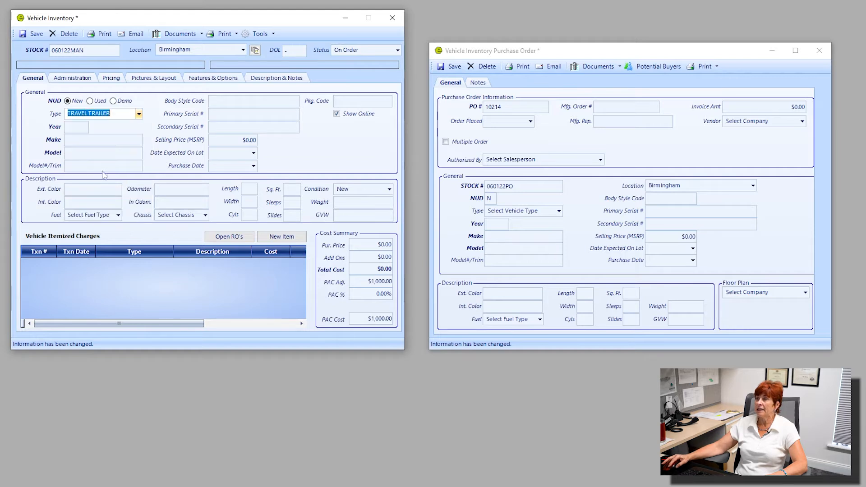
click(75, 127)
text(20)
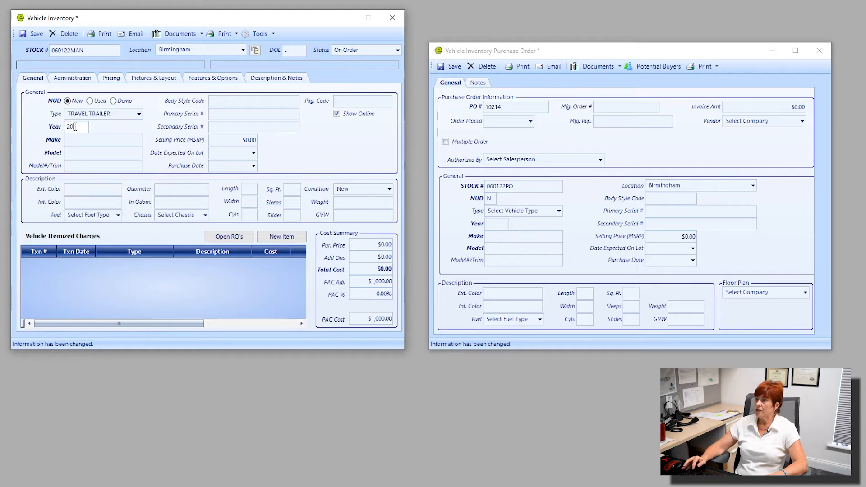
text(22)
Step: Enter KEYSTONE as the make and CARBON as the model in the Vehicle Inventory record
click(76, 143)
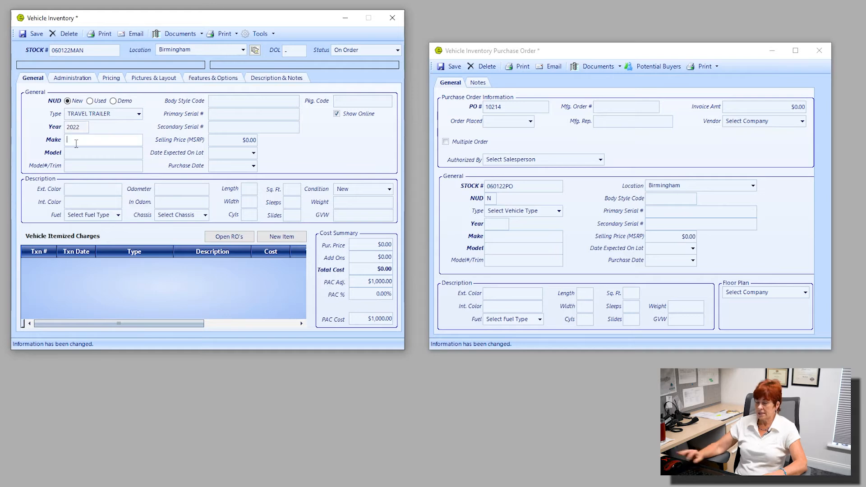
text(KEYSTONER)
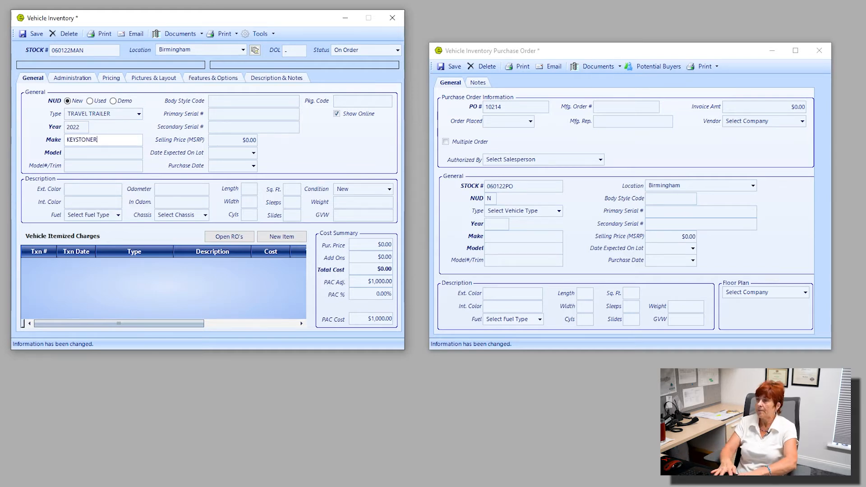
key(BackSpace)
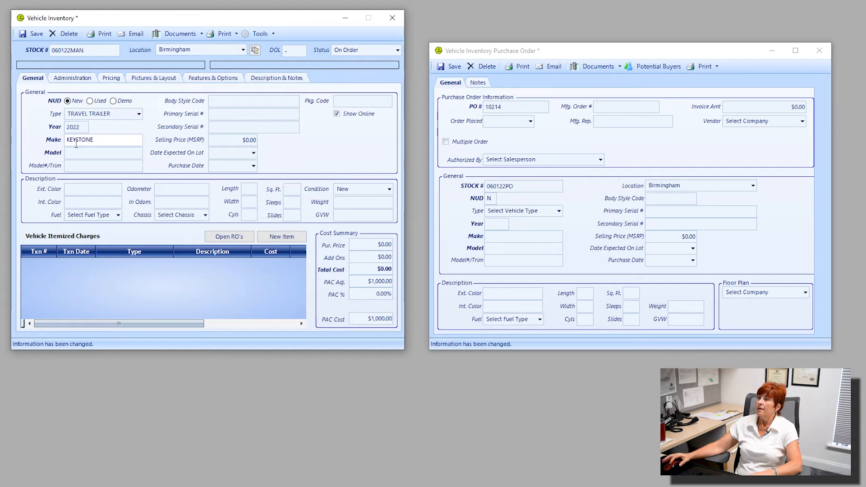
click(70, 155)
text(C)
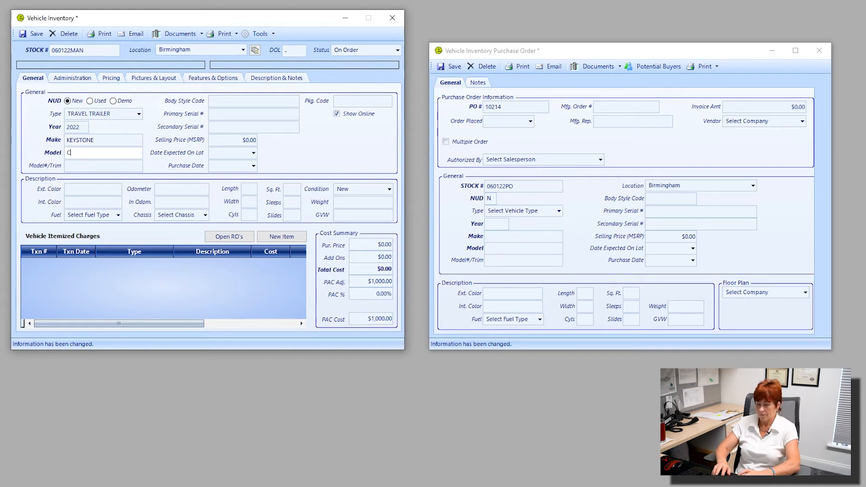
text(ARBON)
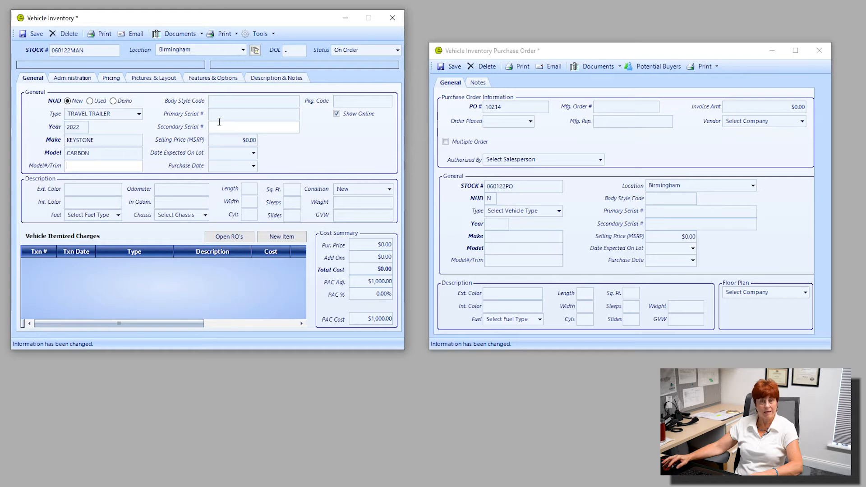
Step: Set the selling price (MSRP) in the Vehicle Inventory record to $125,680.00
click(247, 141)
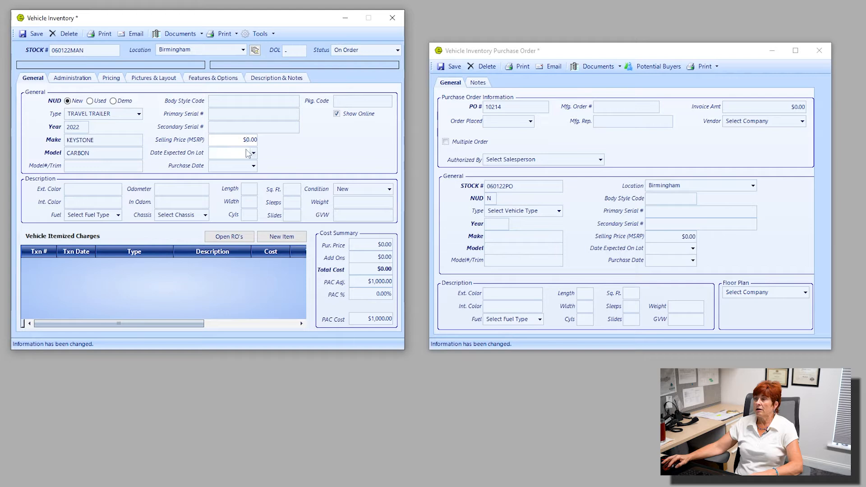
text(120)
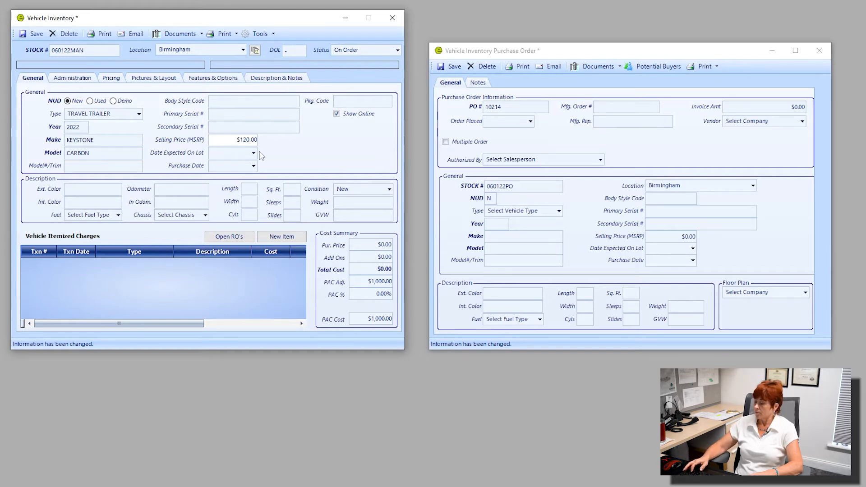
text(568)
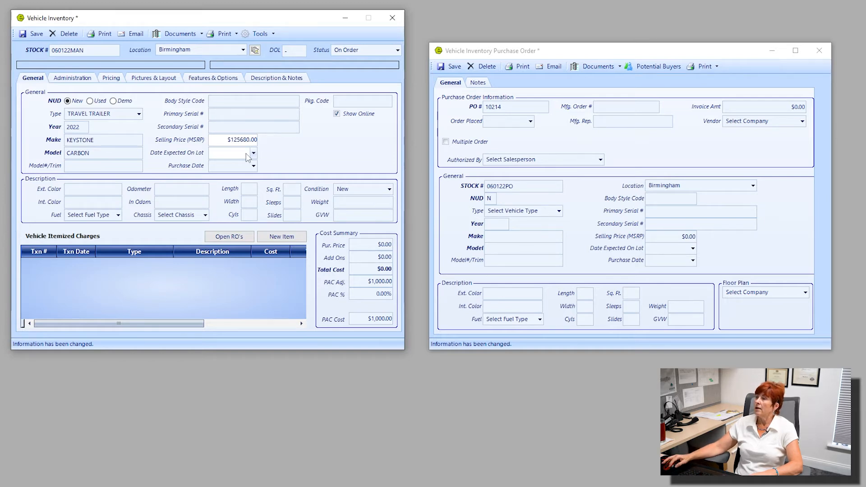
Step: Set the inventory record's date expected on lot to 06/15/2022 and its purchase date to 06/01/2022
click(255, 157)
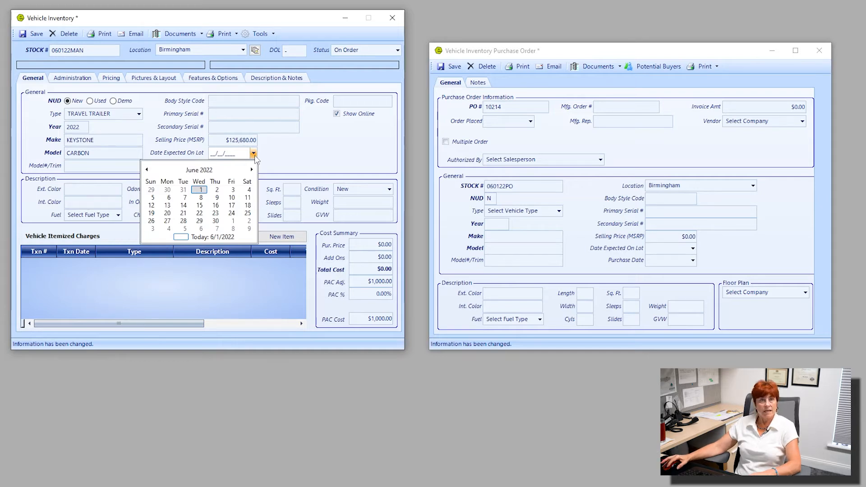
click(199, 206)
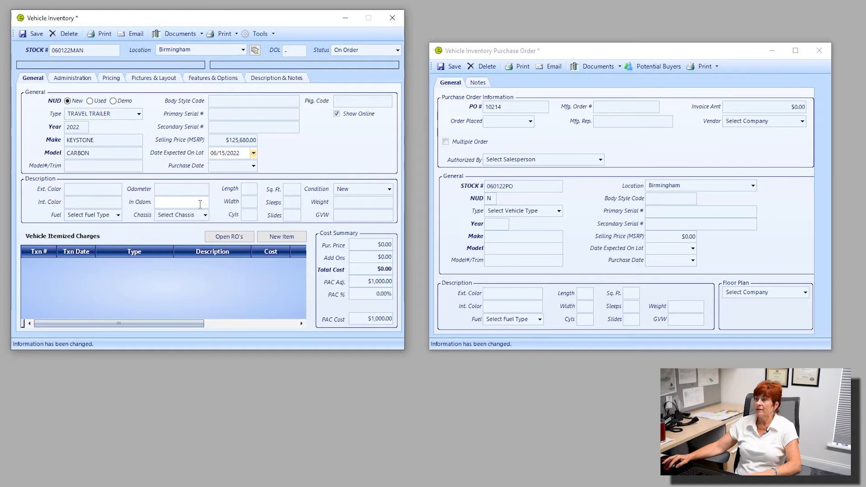
click(254, 167)
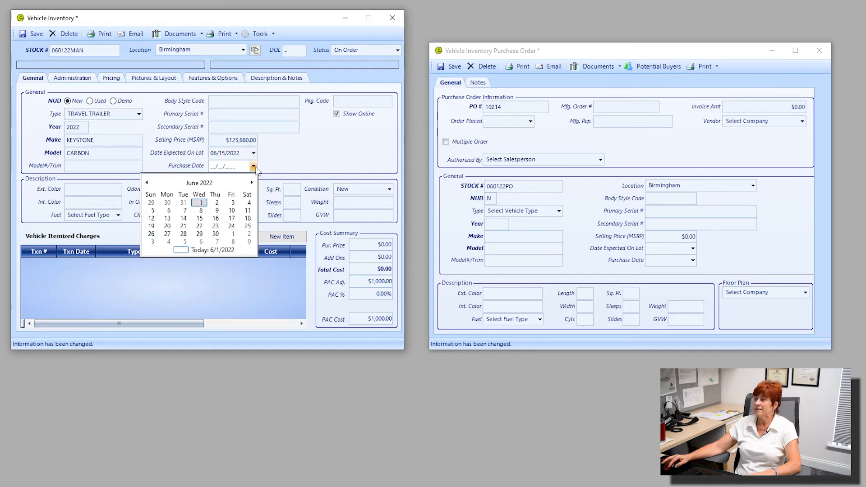
click(200, 204)
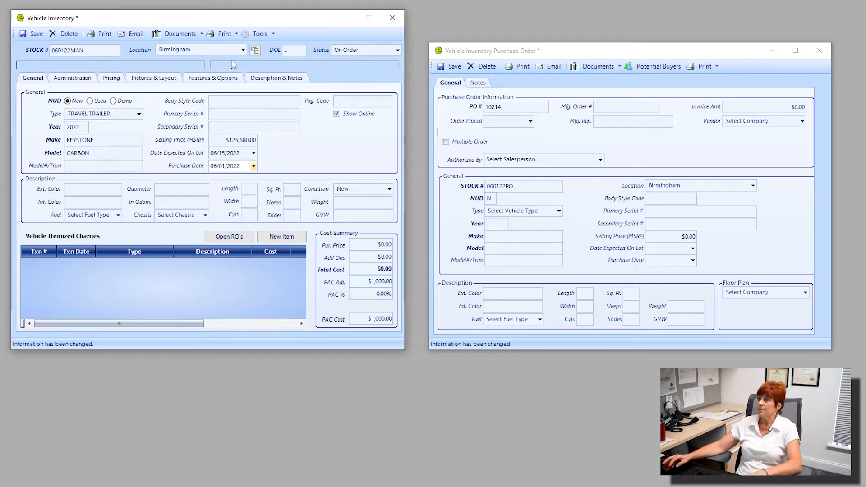
click(346, 102)
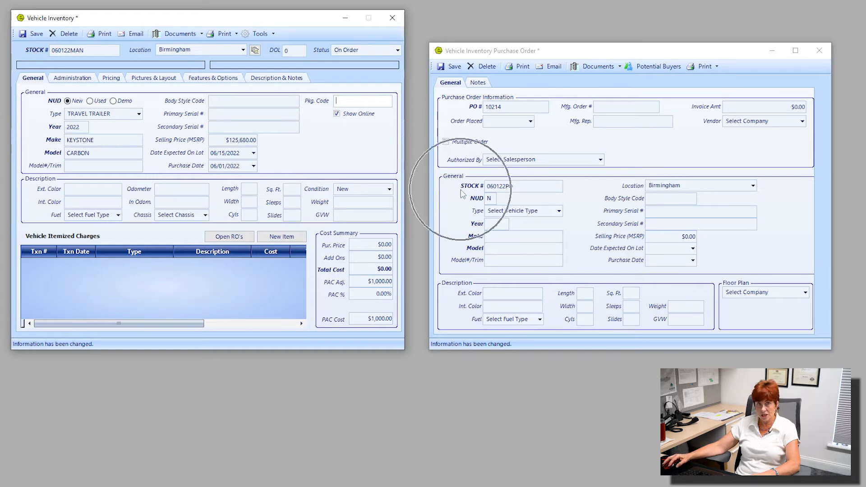
Step: In the Vehicle Inventory Purchase Order, set the vehicle type to Travel Trailer and the year to 2022
click(559, 212)
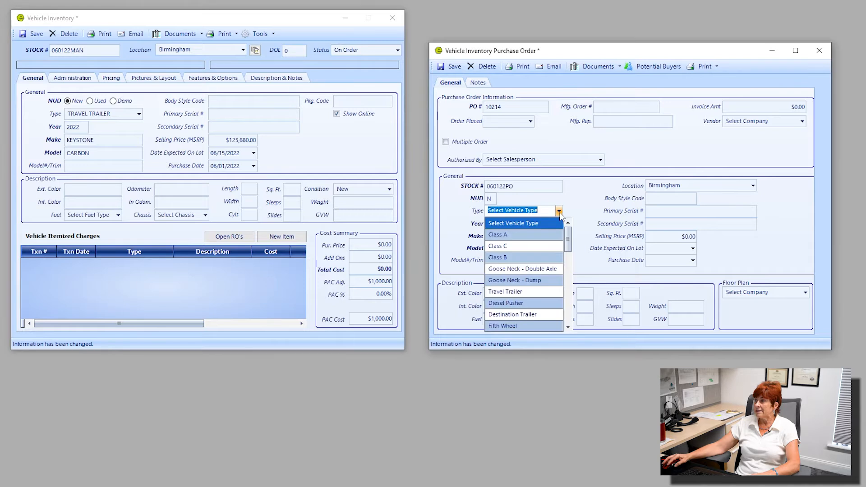
click(524, 298)
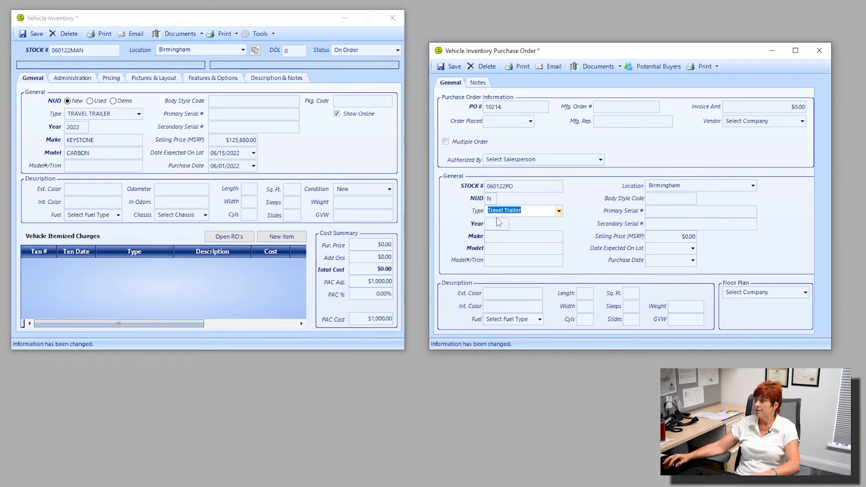
key(Tab)
text(2022)
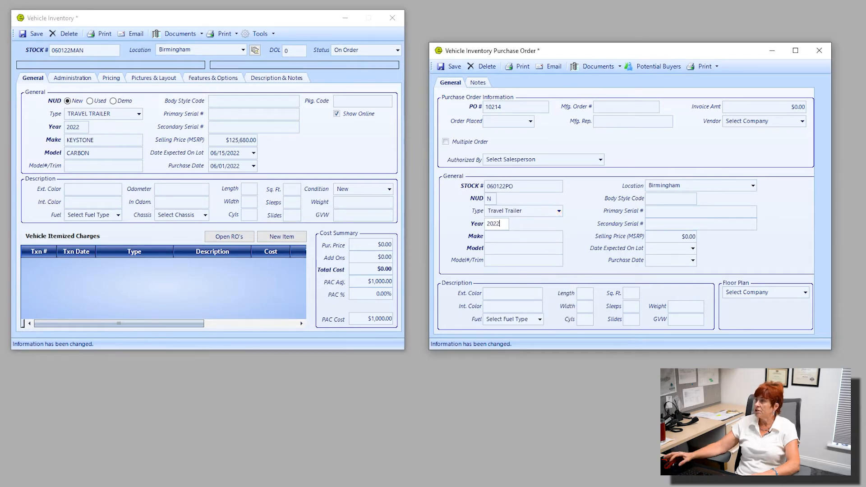
Step: Enter KEYSTONE as the make and CARBON as the model in the purchase order
click(521, 238)
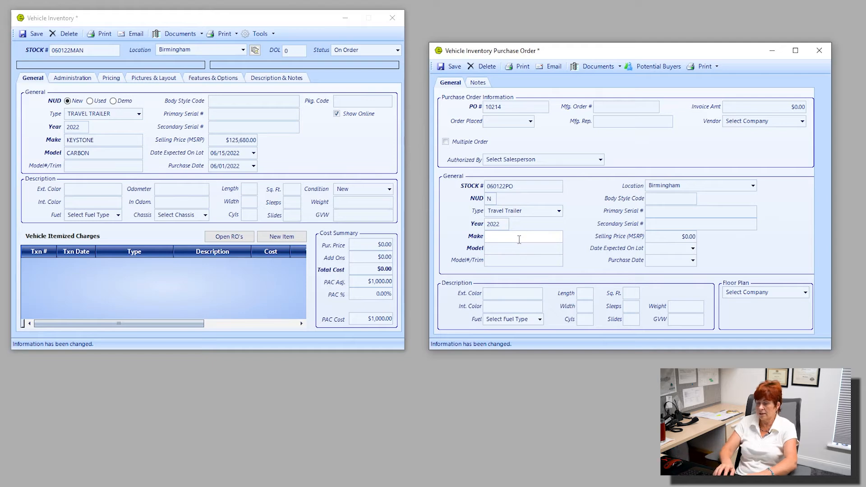
text(KEYSTONE)
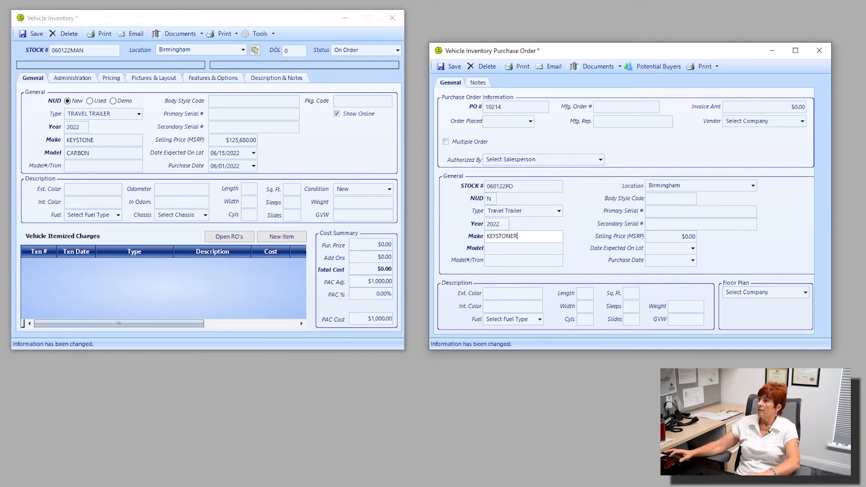
key(Tab)
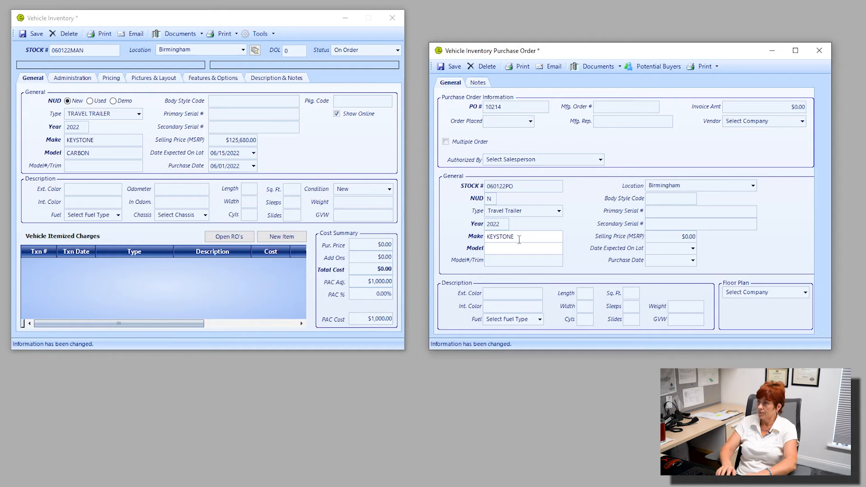
text(A)
key(BackSpace)
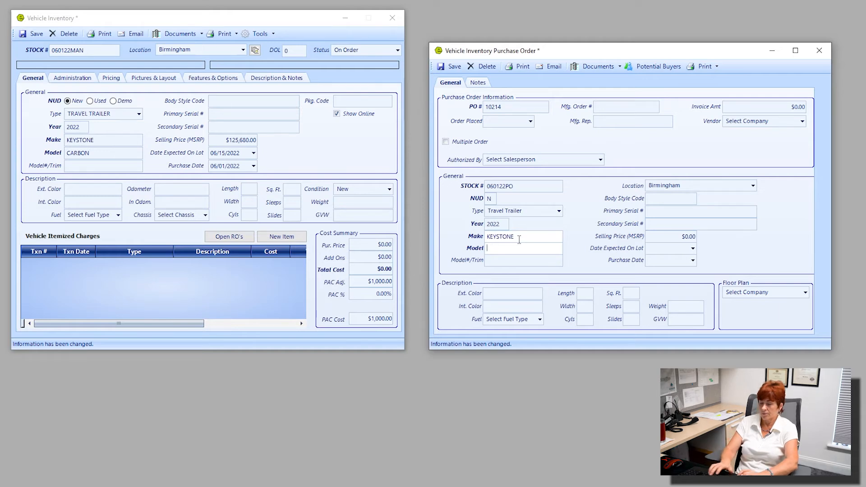
text(CARBON)
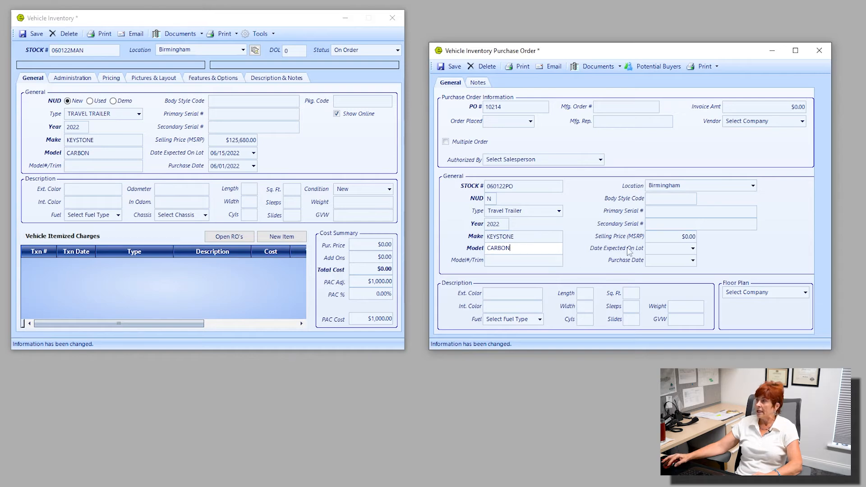
Step: Set the selling price (MSRP) in the purchase order to $125,680.00
click(685, 237)
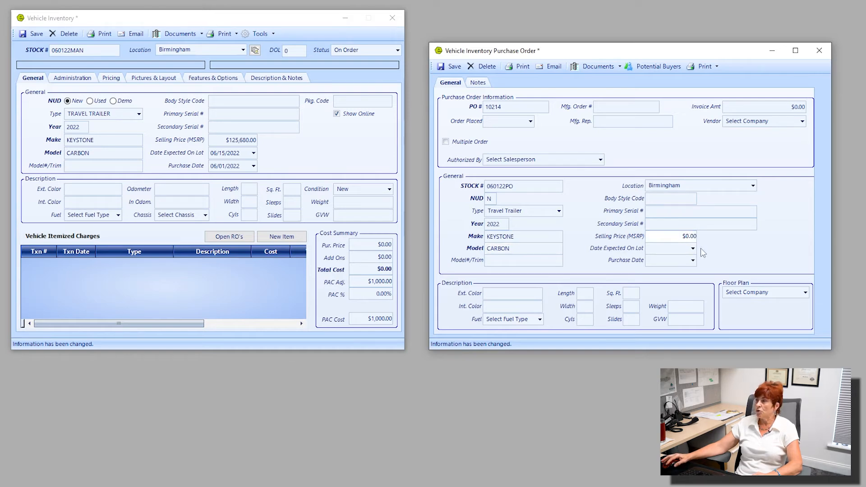
text(125)
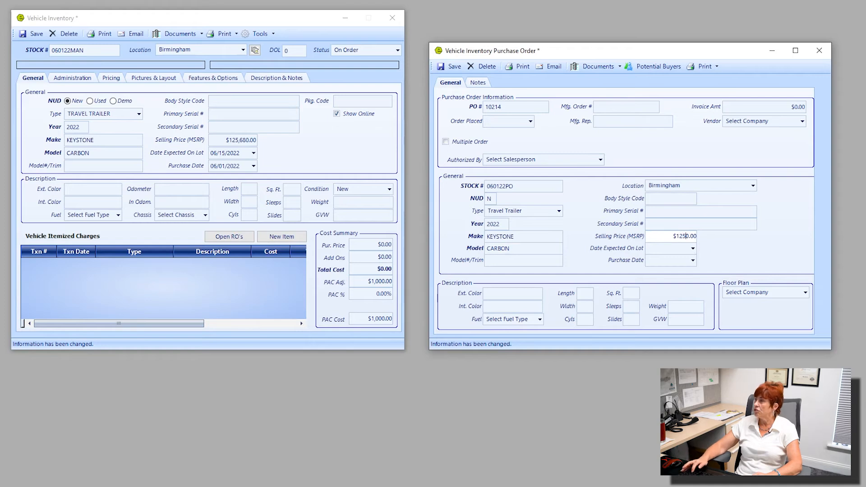
text(68)
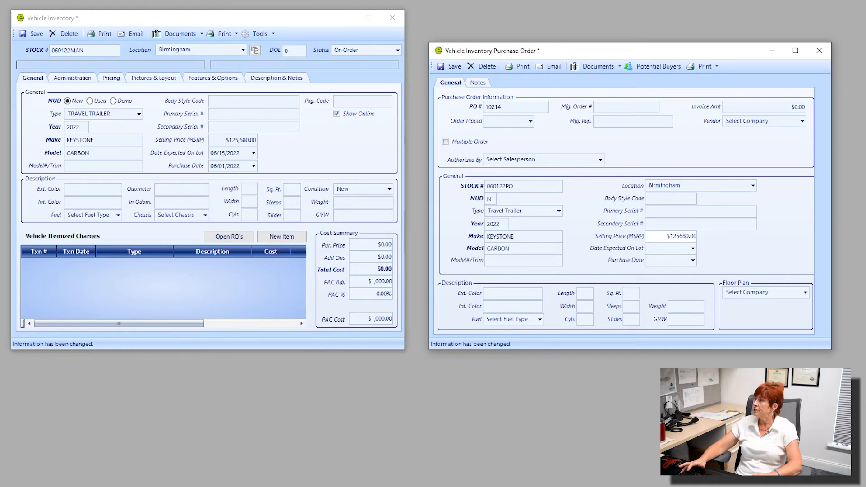
Step: Set the purchase order's date expected on lot to 06/01/2022 and its purchase date to 06/15/2022
click(693, 248)
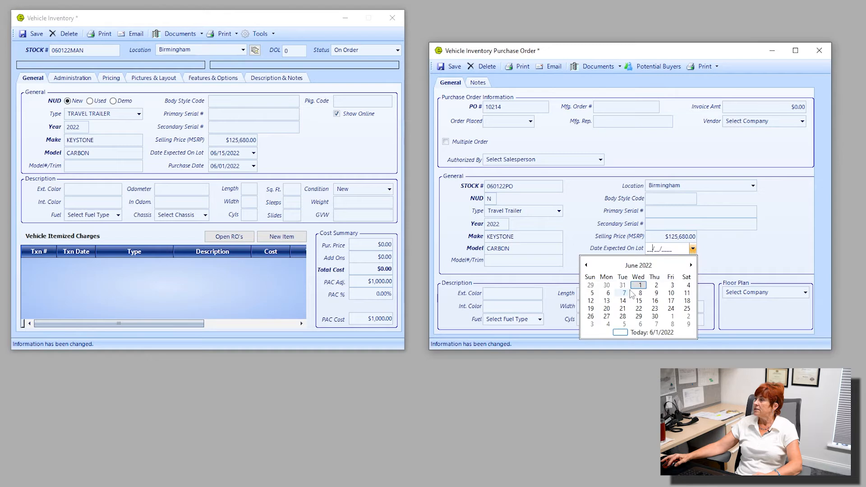
click(641, 289)
click(693, 261)
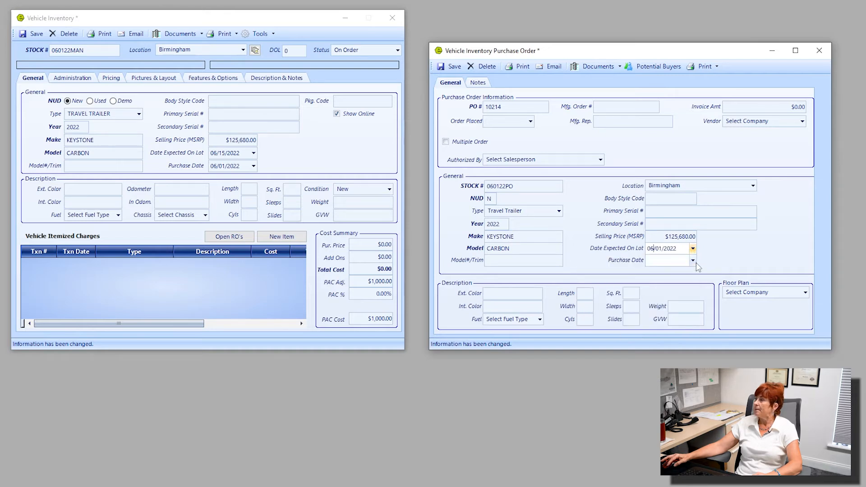
click(639, 313)
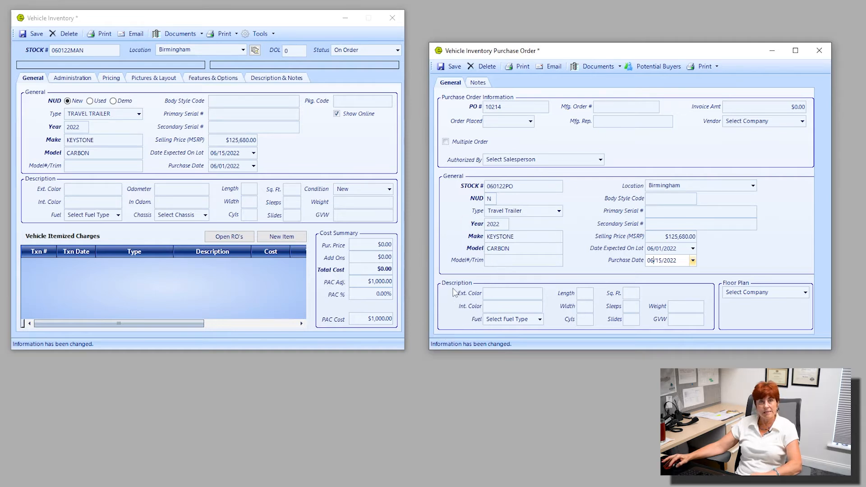
Step: In the purchase order's description, set the exterior color to Black, the interior color to Granite and the fuel to Diesel
click(530, 293)
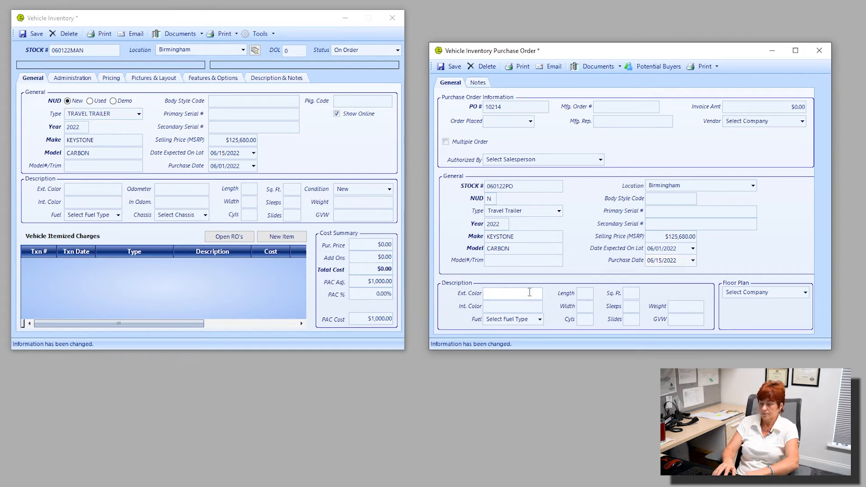
text(Black)
key(Tab)
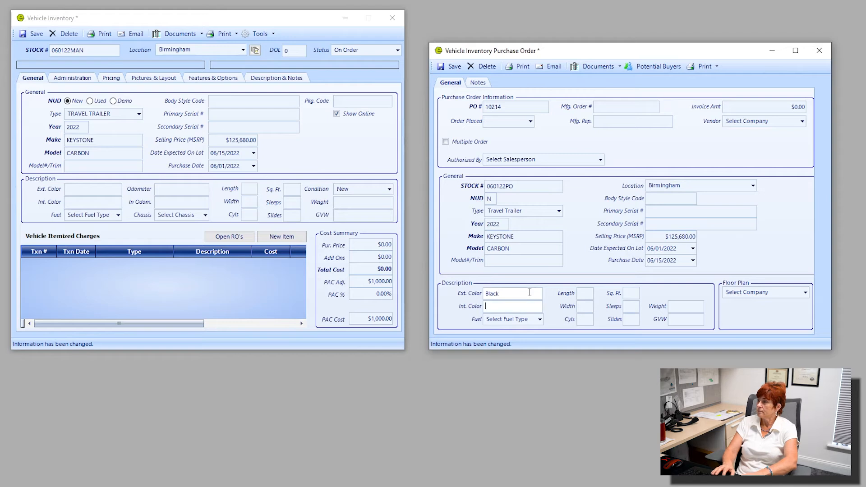
text(Granite)
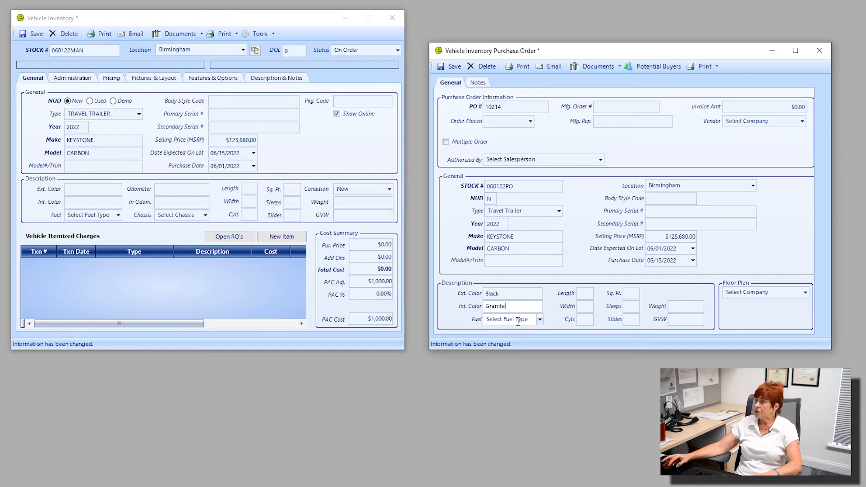
click(540, 319)
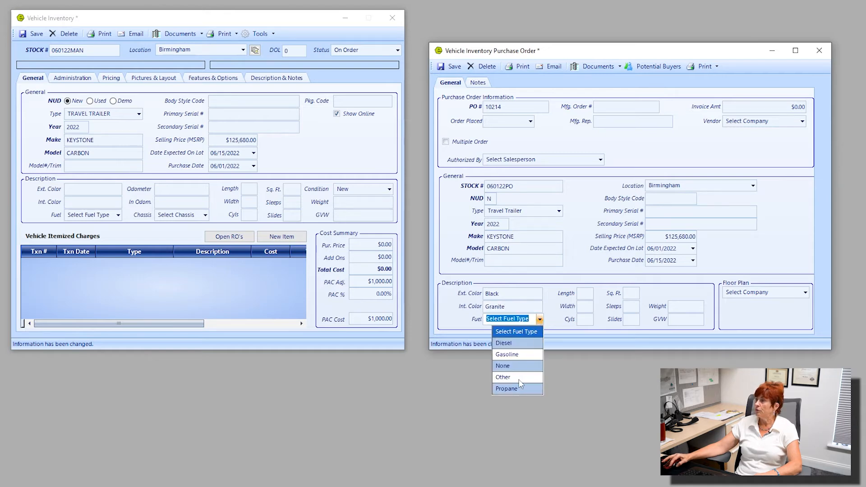
click(524, 344)
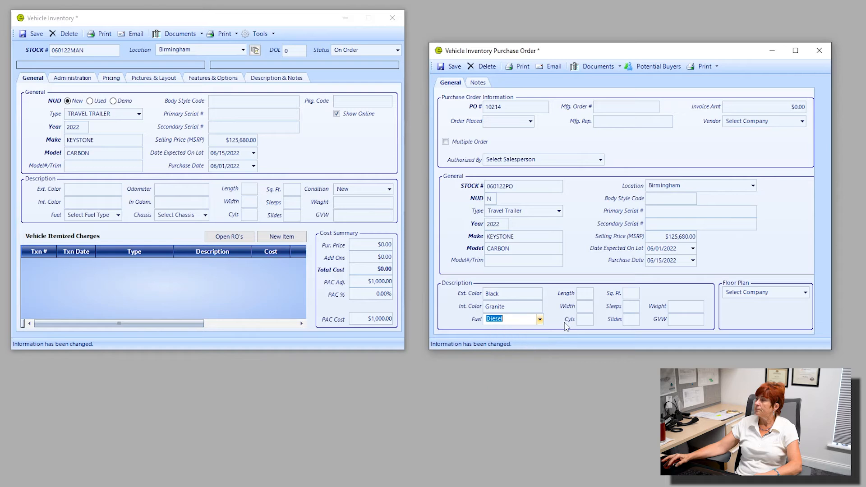
Step: Set the trailer's length to 28 and width to 10 in the purchase order
click(585, 294)
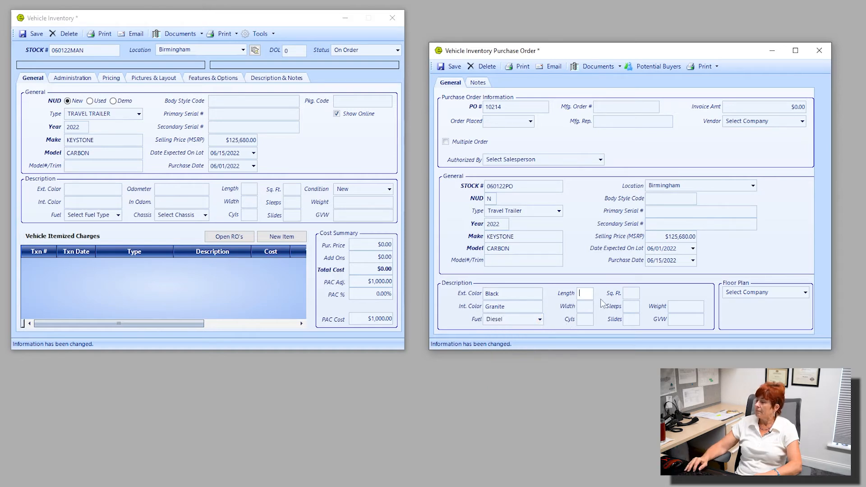
text(28)
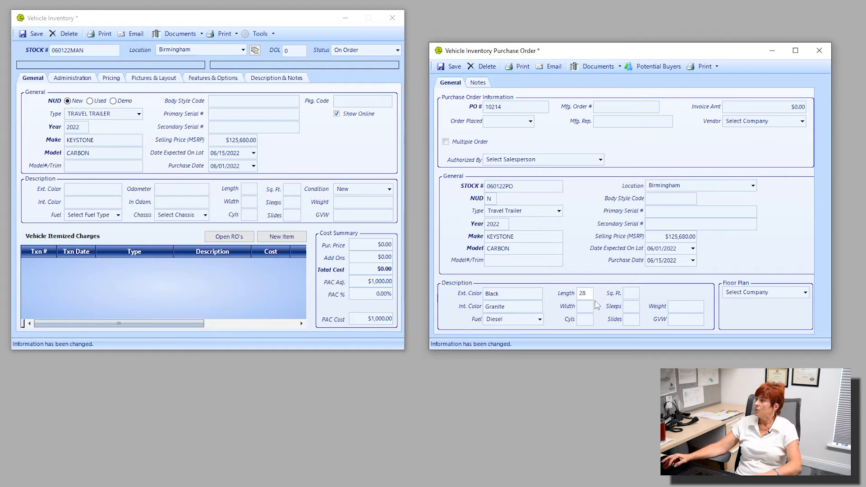
click(582, 306)
text(10)
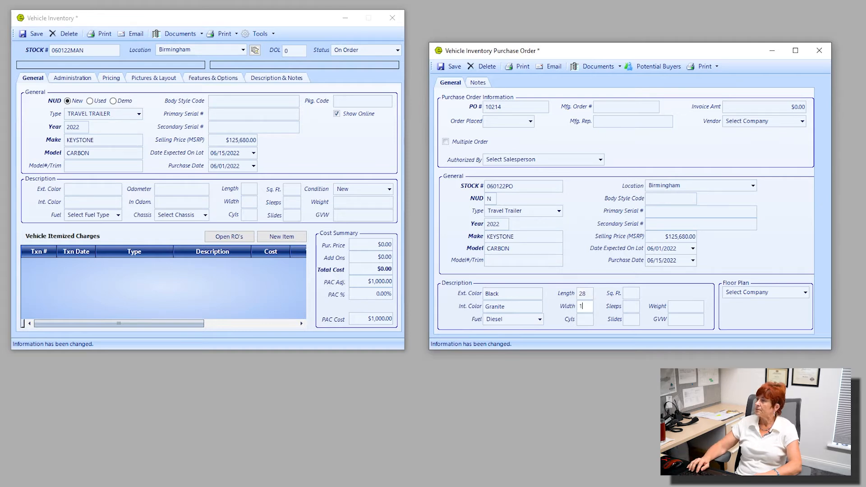
Step: Set the sleeping capacity to 6 and the number of slides to 1 in the purchase order
click(638, 292)
click(638, 292)
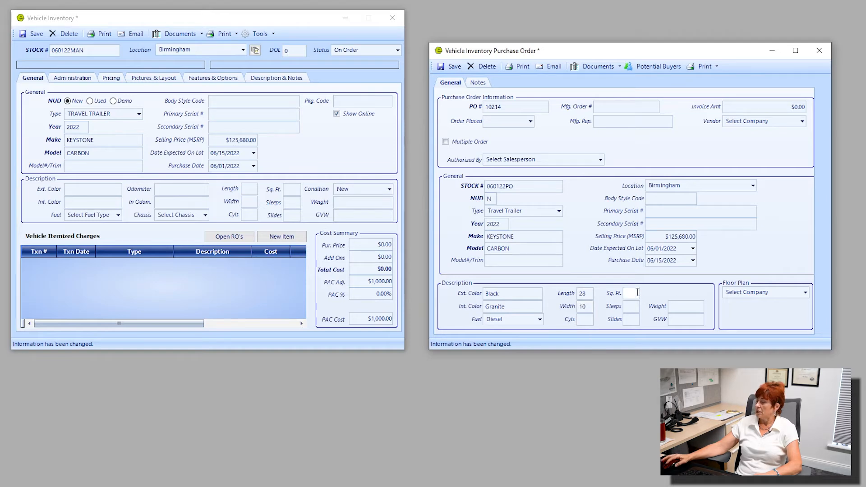
click(629, 307)
text(6)
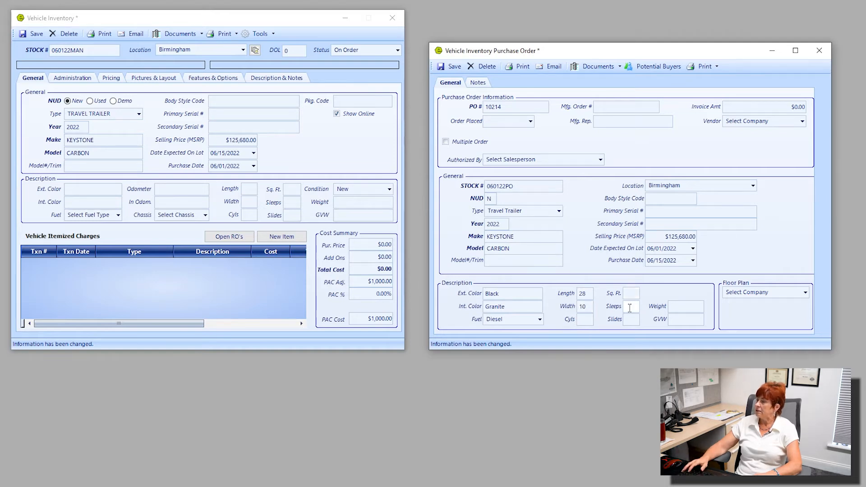
click(635, 319)
text(1)
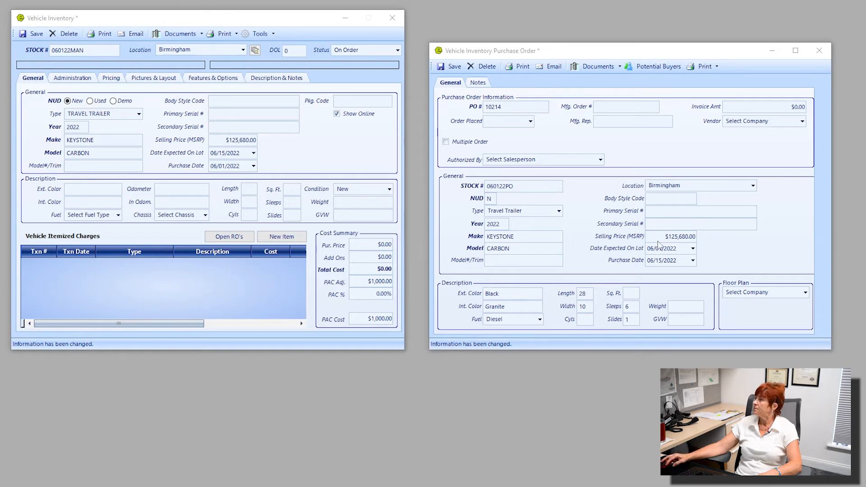
Step: Enter a weight of 960 and a GVW of 1235 in the purchase order
click(679, 305)
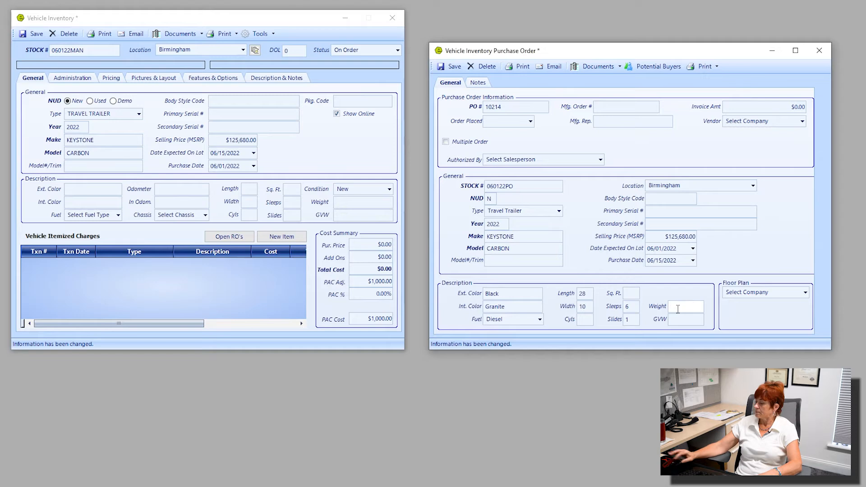
text(960)
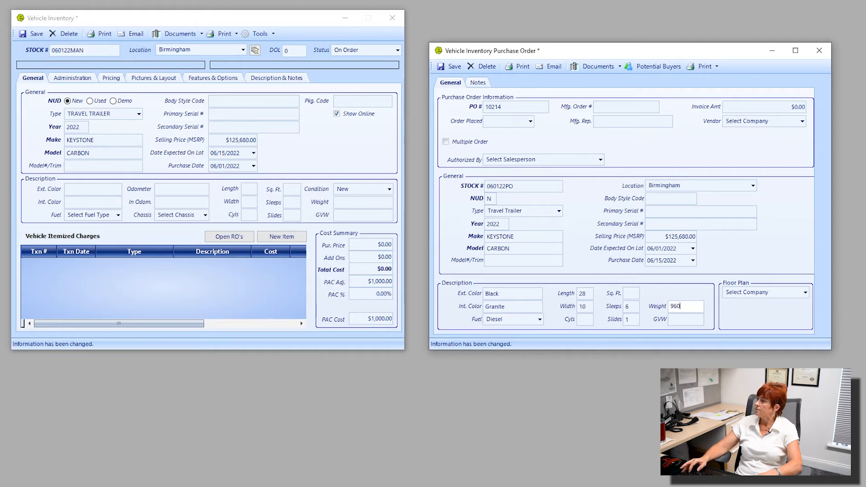
click(682, 319)
text(1235)
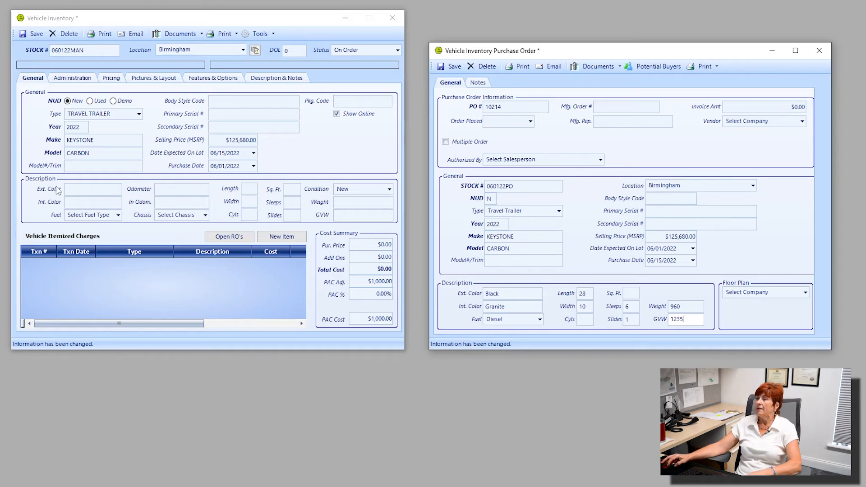
Step: In the manual Vehicle Inventory record, set the exterior color to Black, the interior color to Granite and the fuel to Gasoline
click(79, 190)
text(Bl)
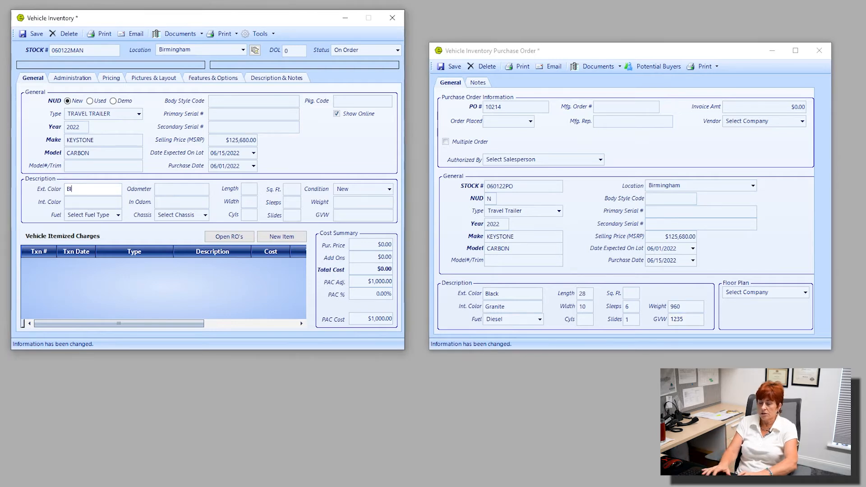
text(ack)
key(Tab)
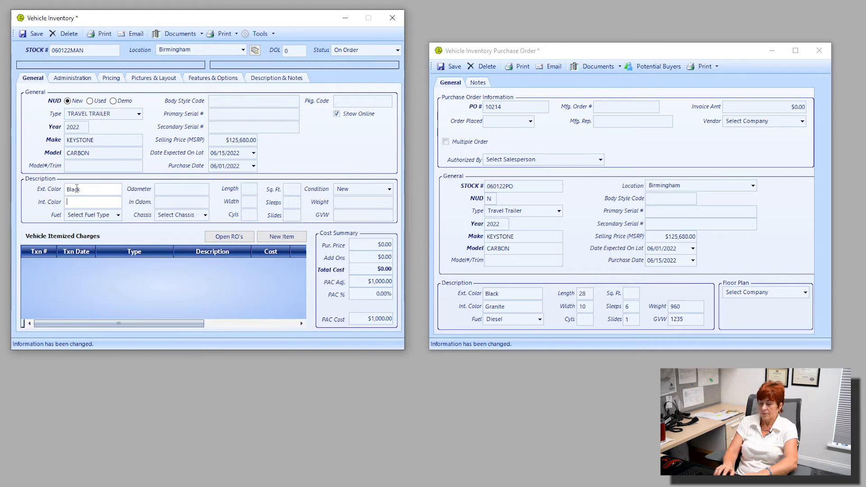
text(Granite)
click(118, 215)
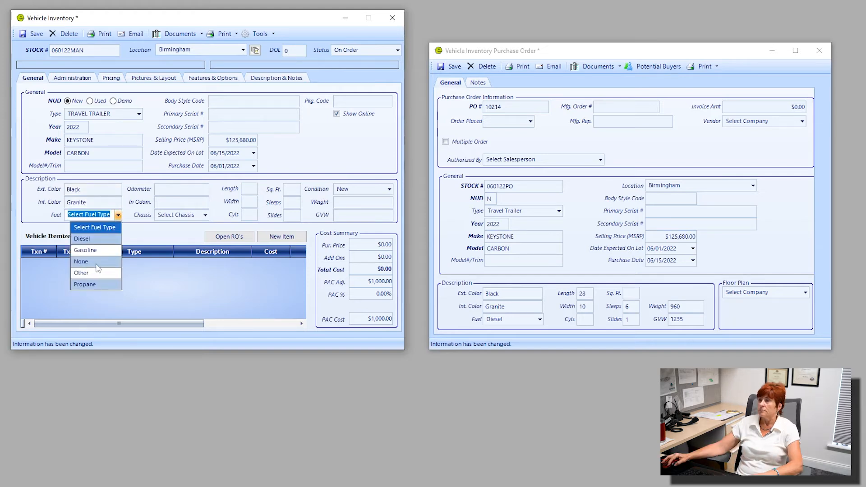
click(99, 250)
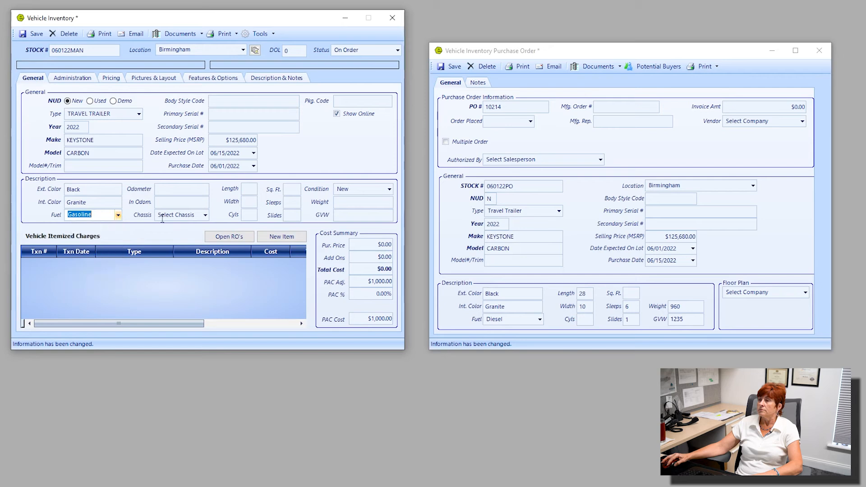
Step: Set the trailer's length to 28 and width to 10 in the manual inventory record
click(191, 189)
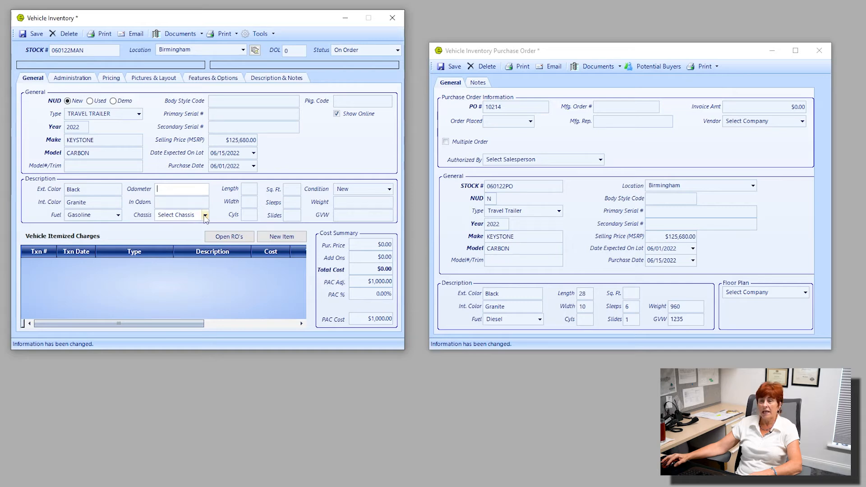
click(252, 190)
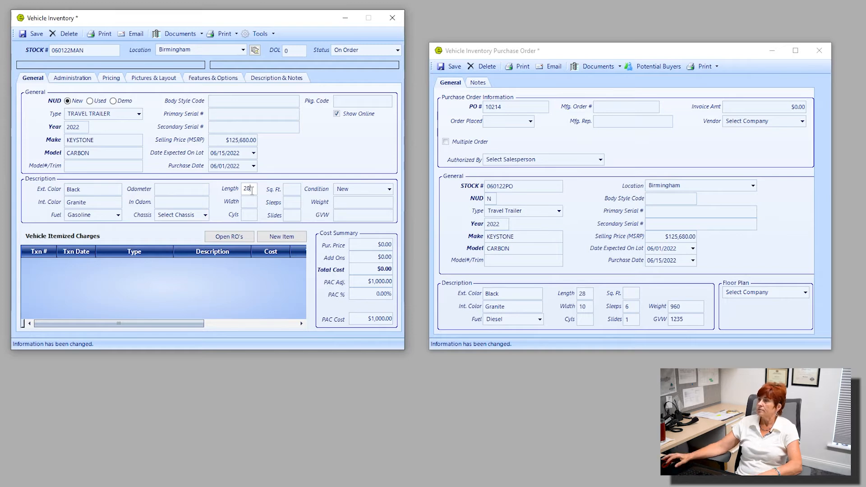
text(28)
key(Tab)
text(10)
key(Tab)
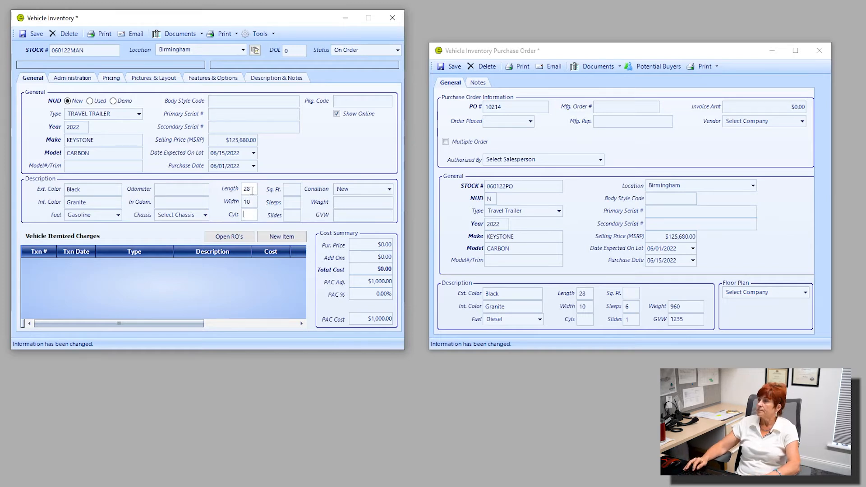
Step: Set the sleeping capacity to 7 and the number of slides to 1 in the manual inventory record
key(Tab)
key(Tab)
text(7)
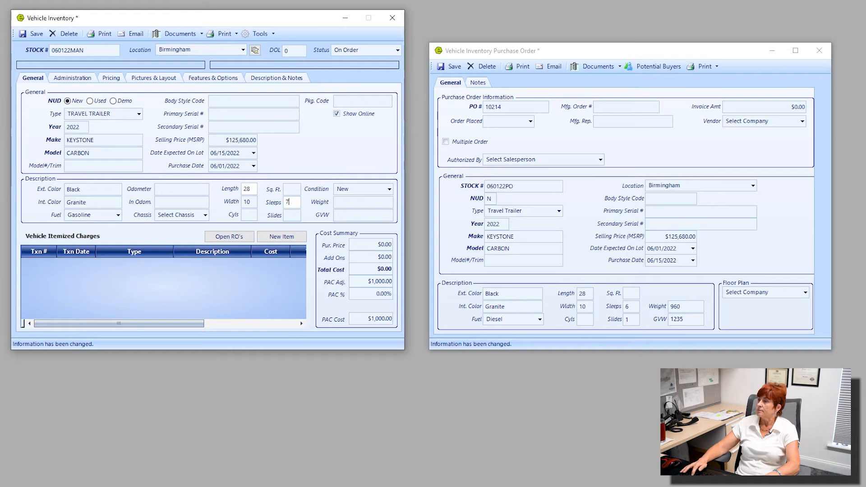
key(Tab)
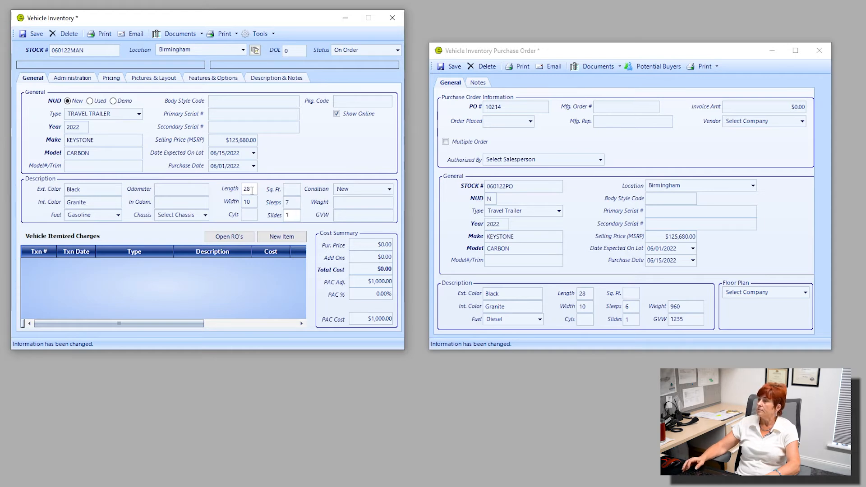
text(1)
key(Tab)
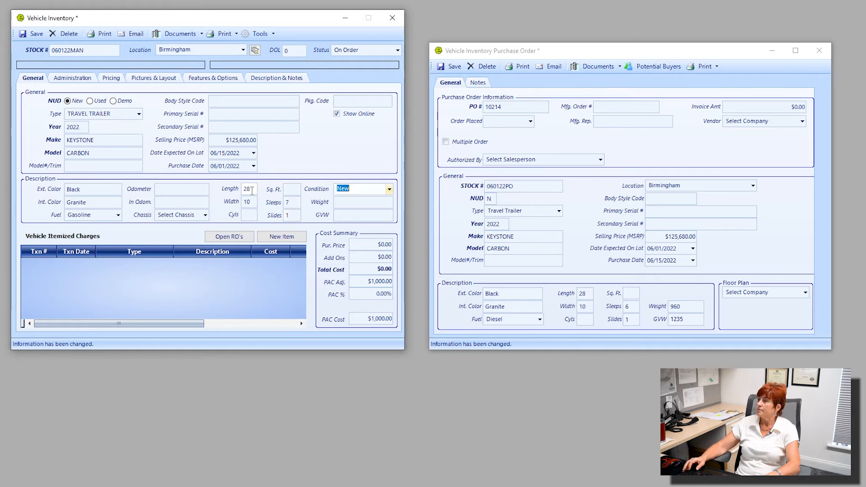
Step: In the manual inventory record, choose New as the condition and enter a weight of 960 and a GVW of 1235
click(390, 190)
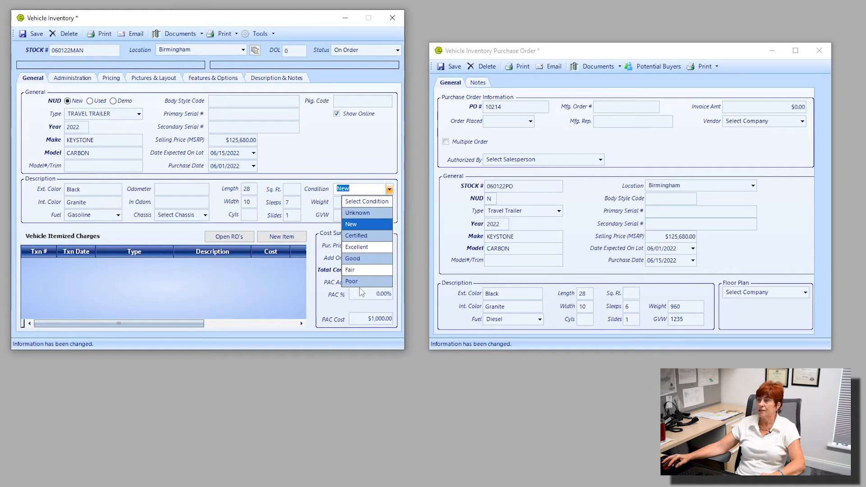
click(354, 222)
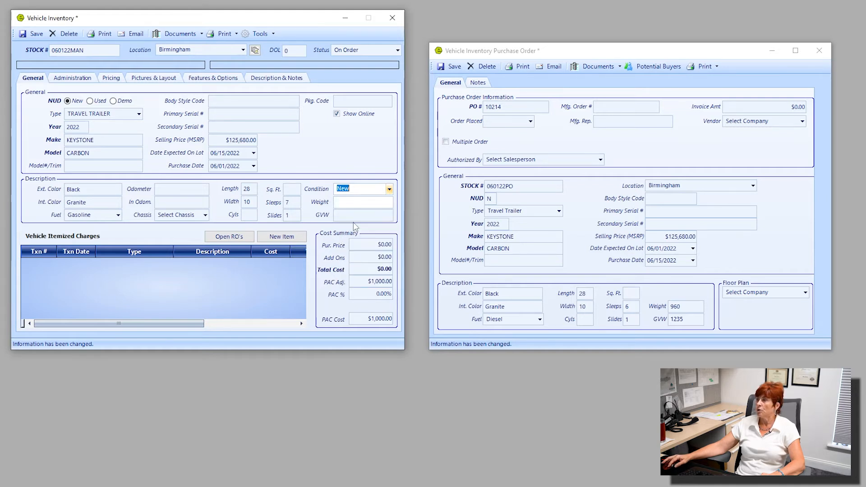
click(354, 203)
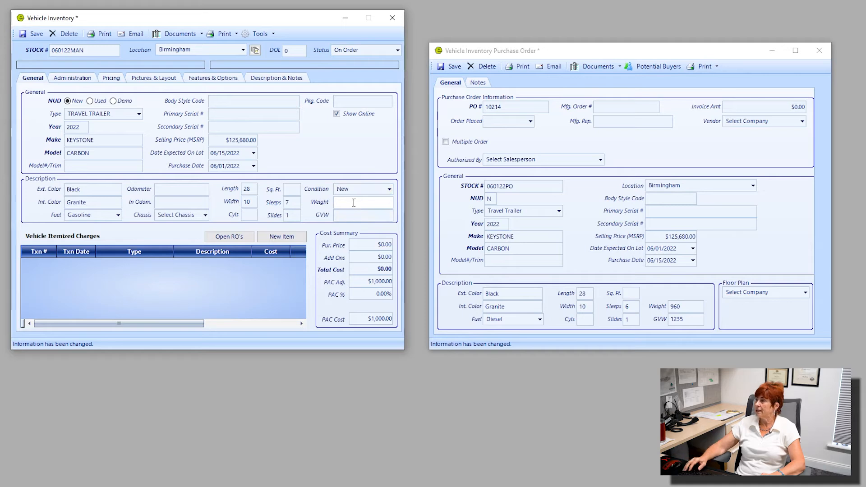
text(960)
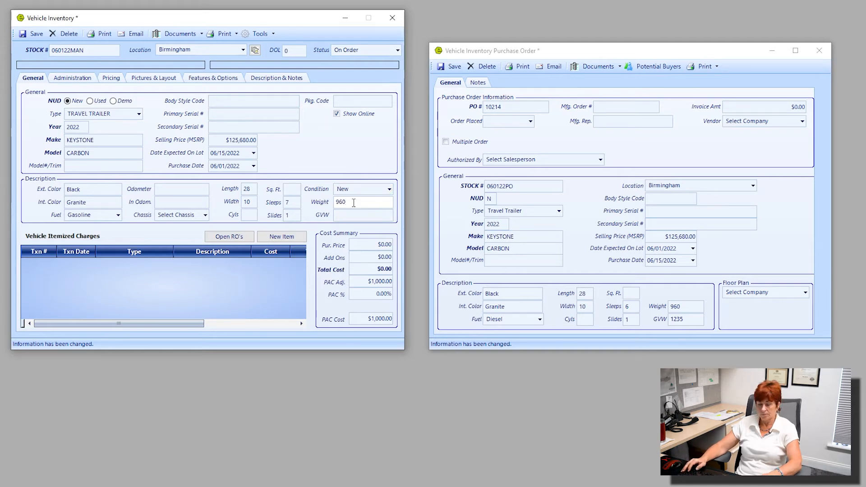
key(Tab)
text(1235)
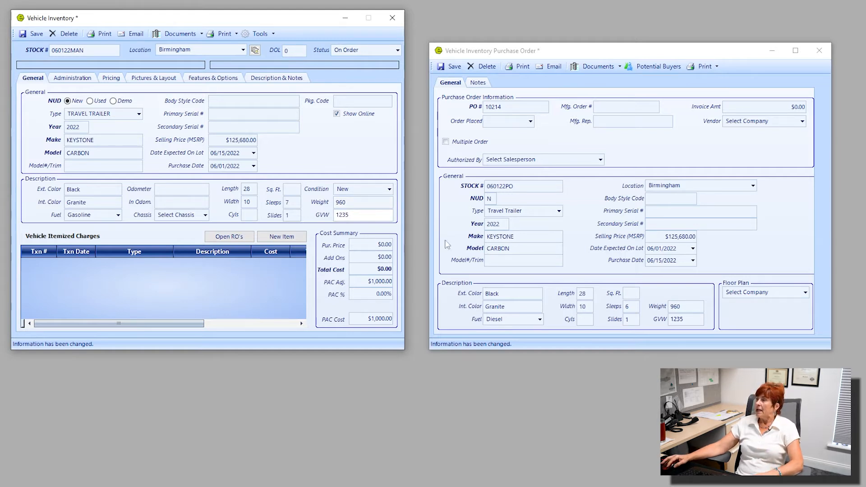
Step: Mark the purchase order as a multiple order and set its number of units to 3
click(533, 262)
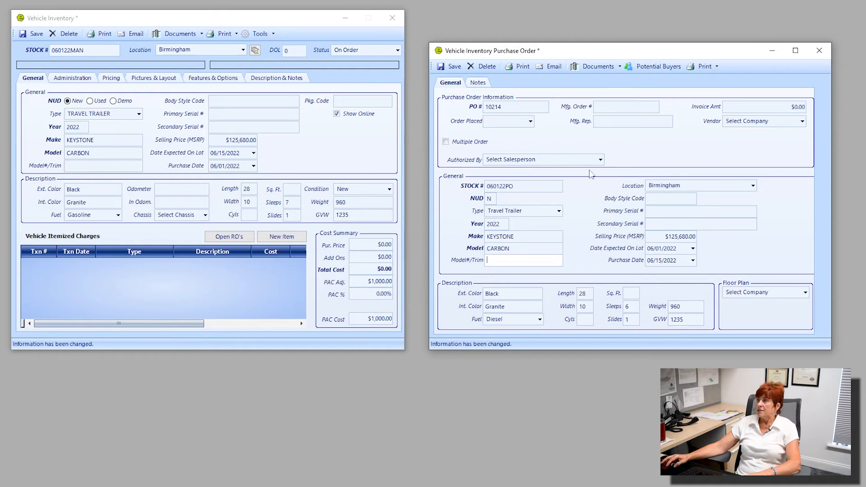
click(446, 142)
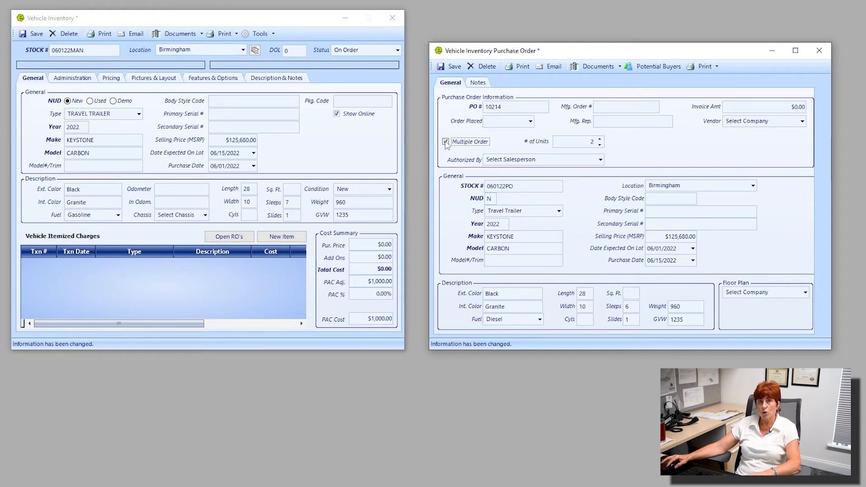
click(600, 139)
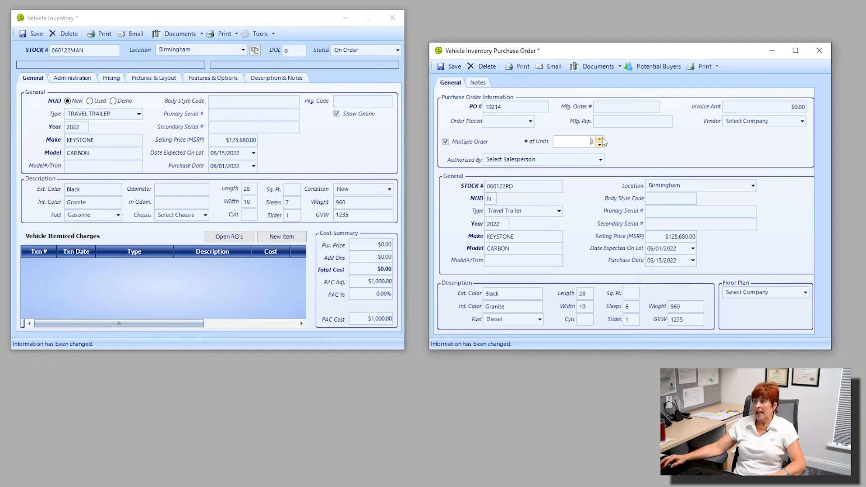
click(600, 140)
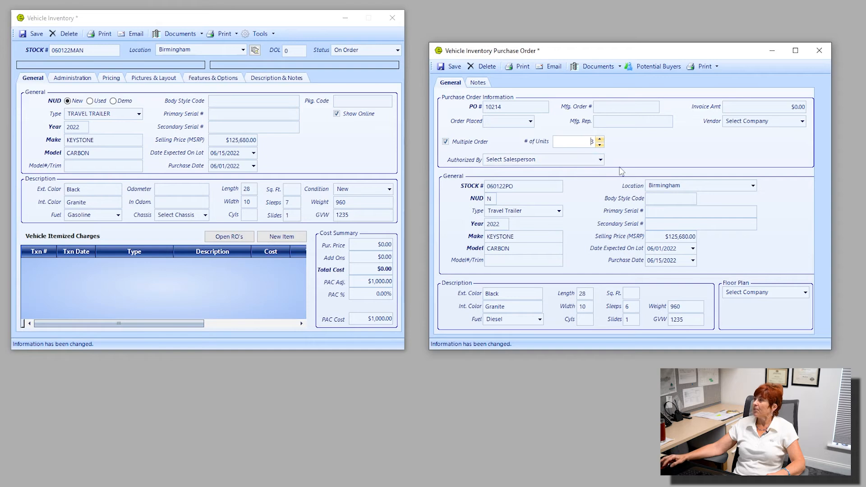
Step: Set the purchase order's invoice amount to $98,230.00 and choose Keystone as the vendor
click(795, 107)
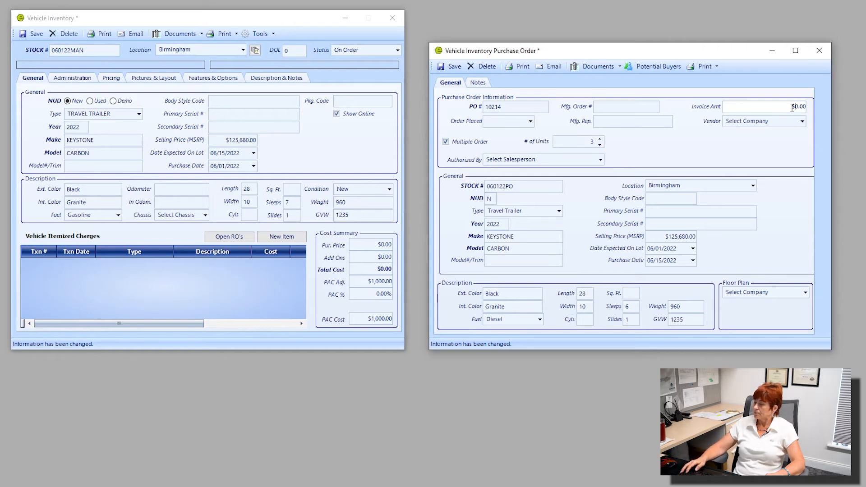
text(982)
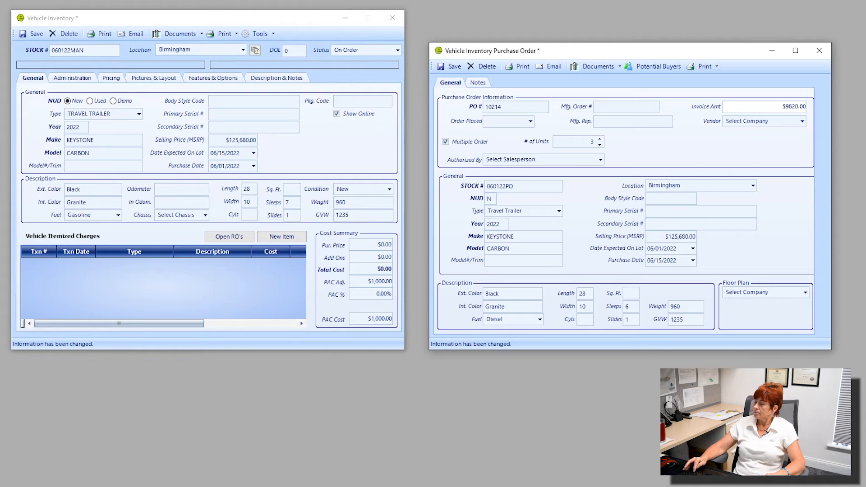
text(3)
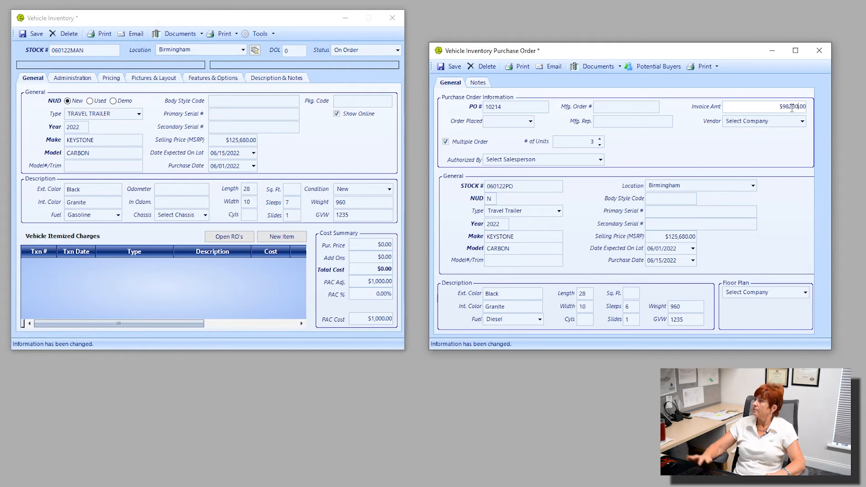
key(Delete)
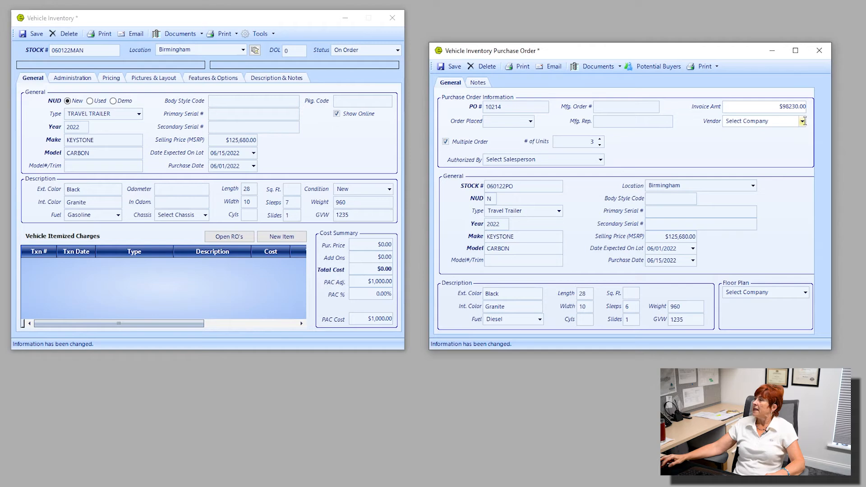
click(803, 122)
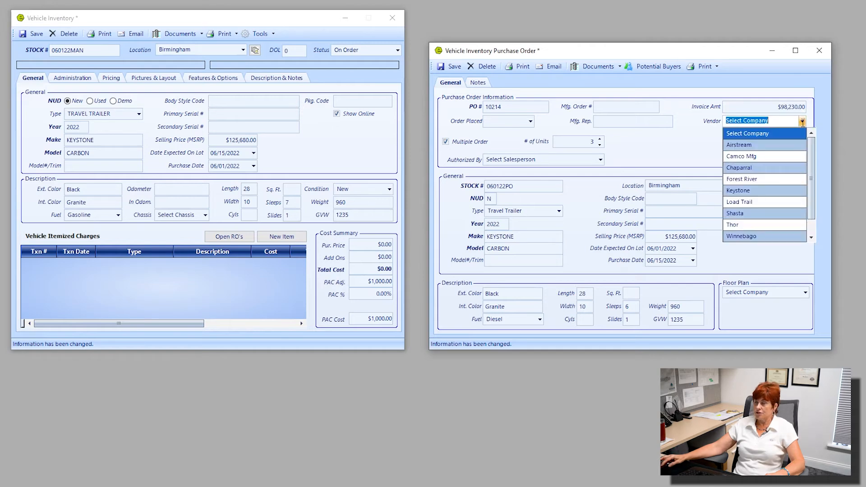
click(761, 190)
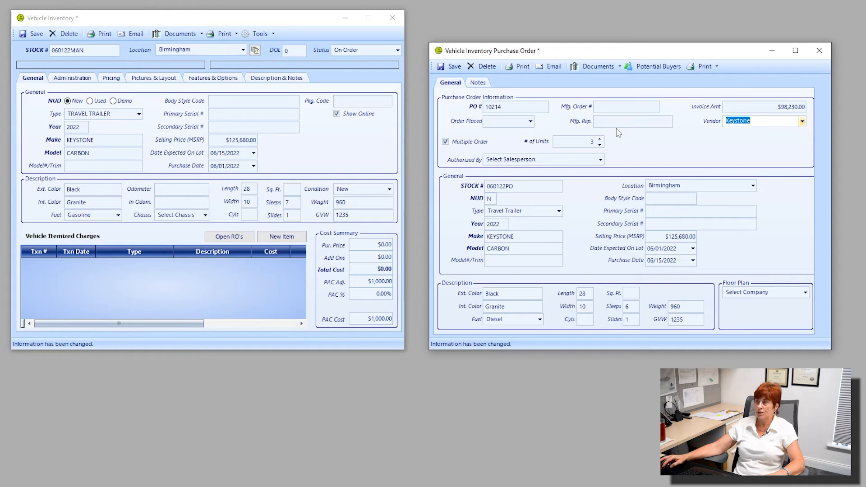
Step: Set the purchase order's order placed date to 06/01/2022
click(487, 107)
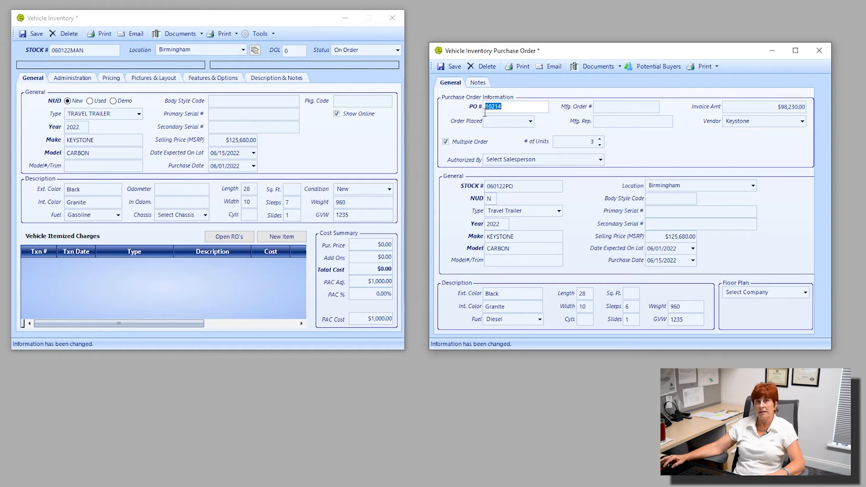
click(531, 121)
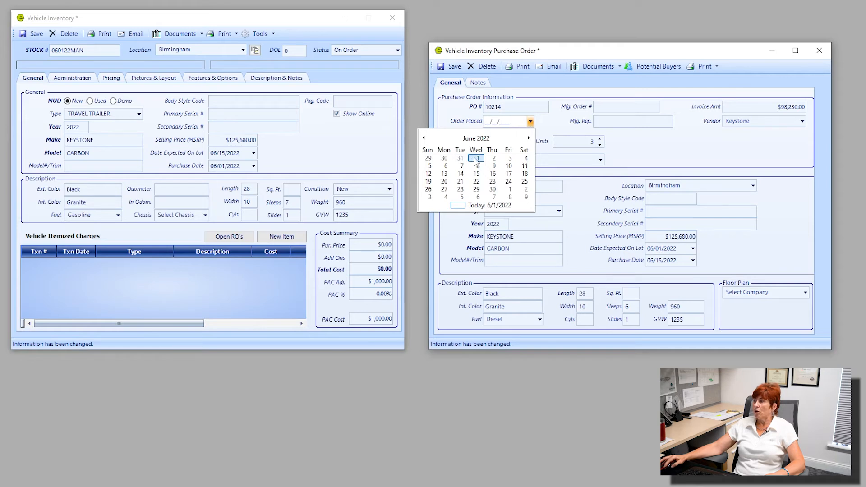
click(476, 159)
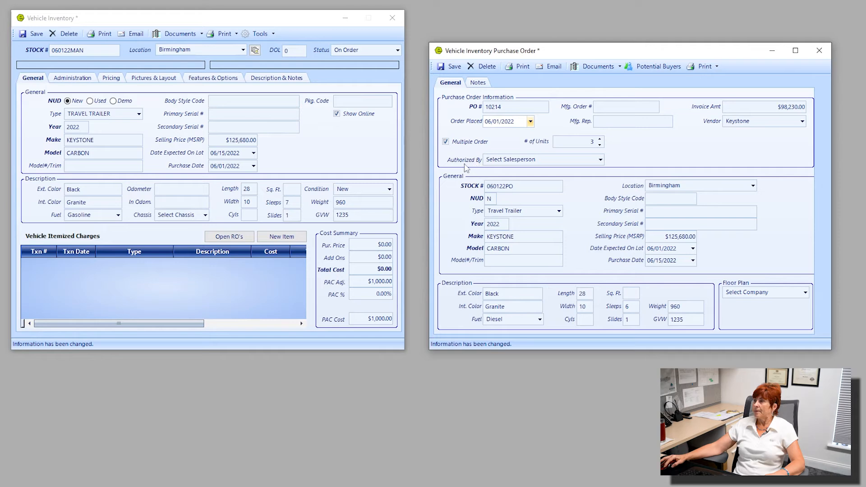
Step: Choose the authorizing salesperson for the purchase order and select Capital Investment Partners as its floor plan company
click(600, 160)
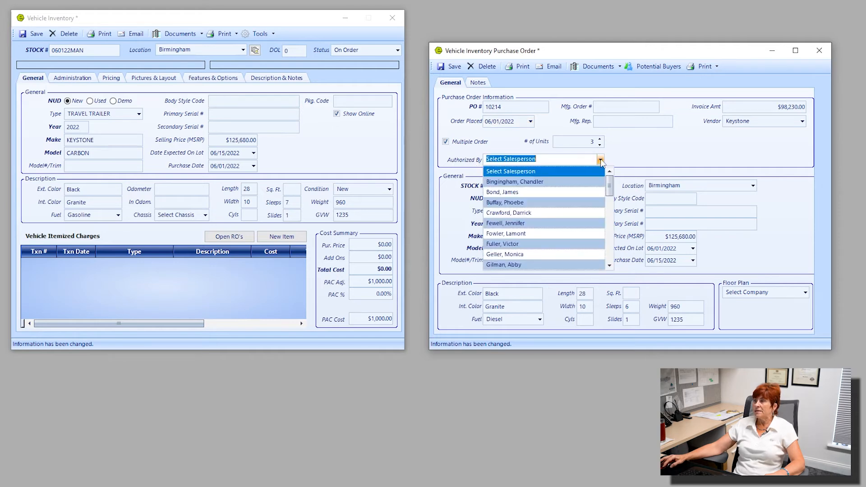
click(533, 224)
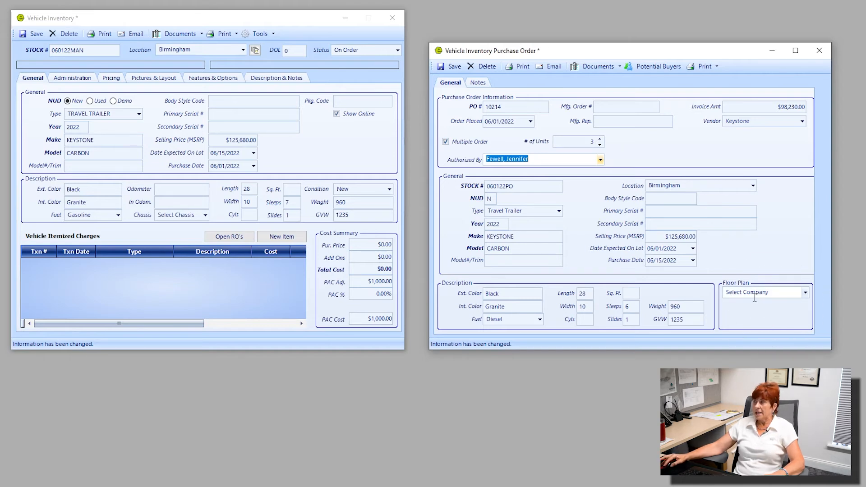
click(806, 292)
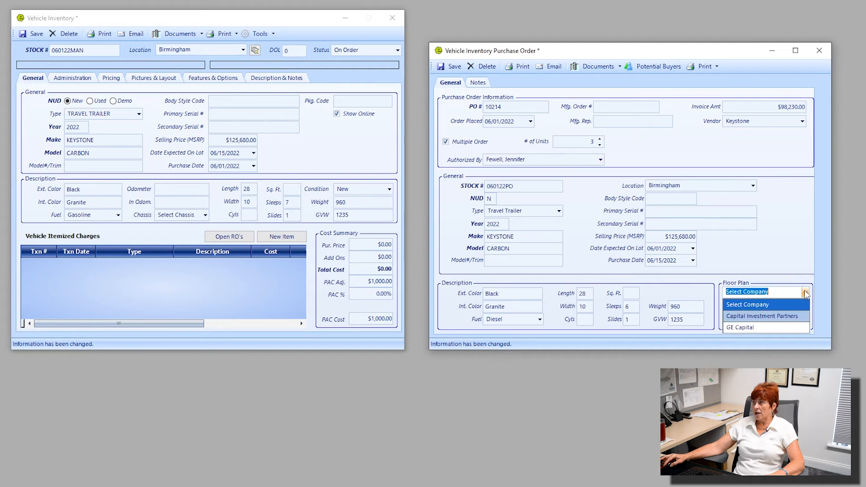
click(752, 317)
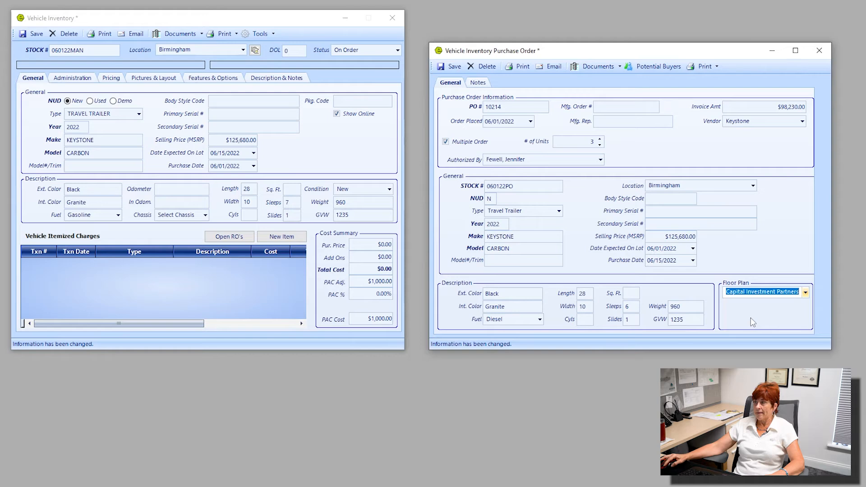
Step: Set the floor plan committed date to 06/01/2022 in the manual inventory record's administration details, and return to its general details
click(73, 78)
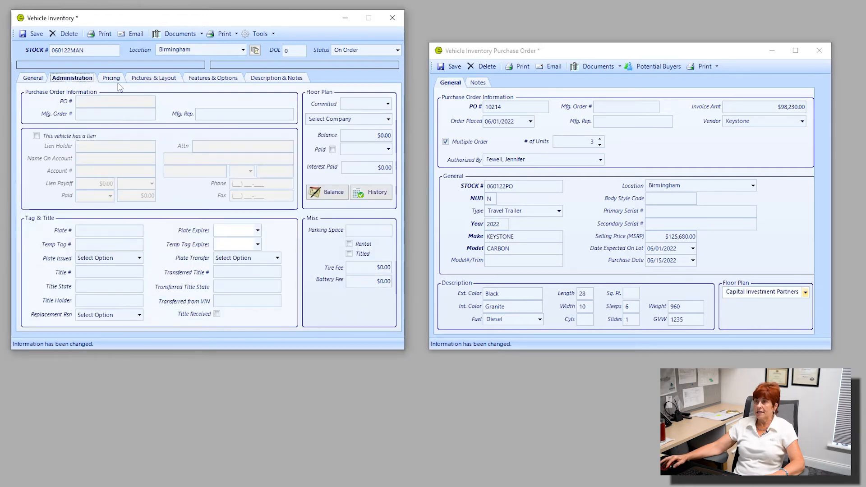
click(73, 80)
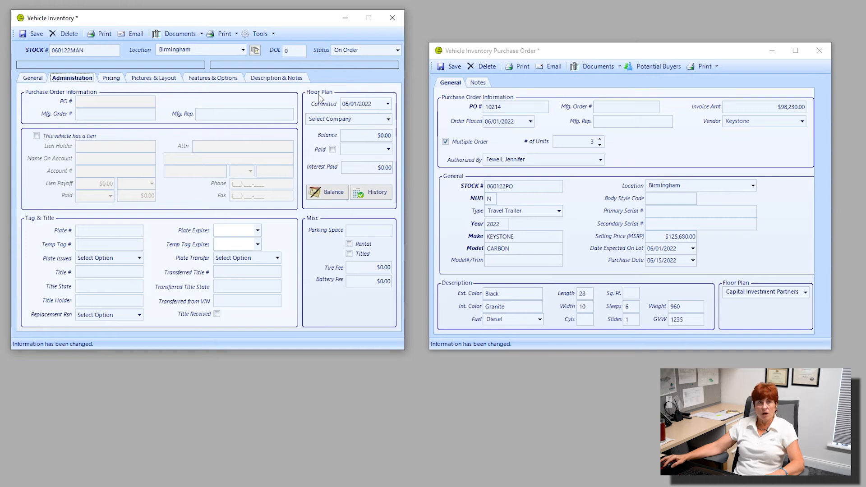
click(33, 78)
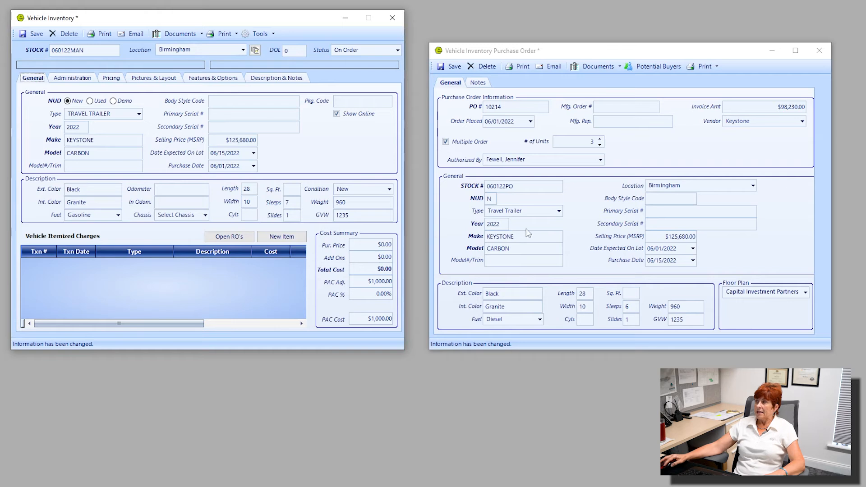
Step: Save the multiple-unit purchase order and acknowledge the creation of its units
click(455, 67)
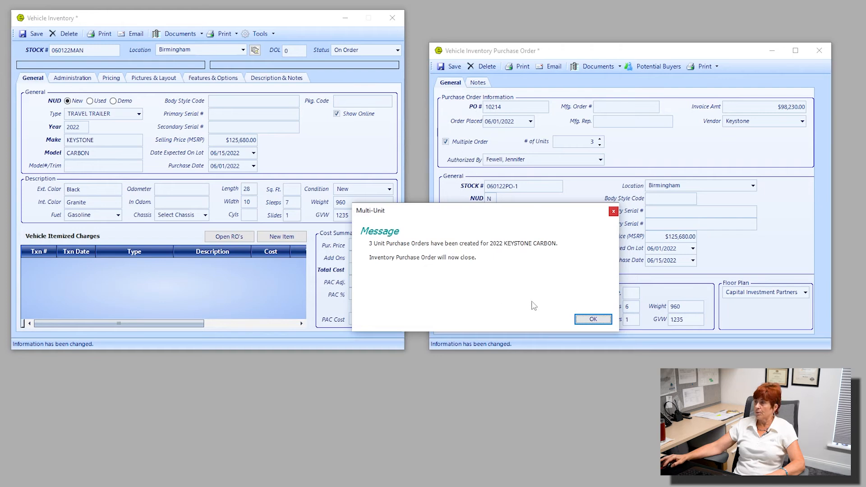
click(593, 319)
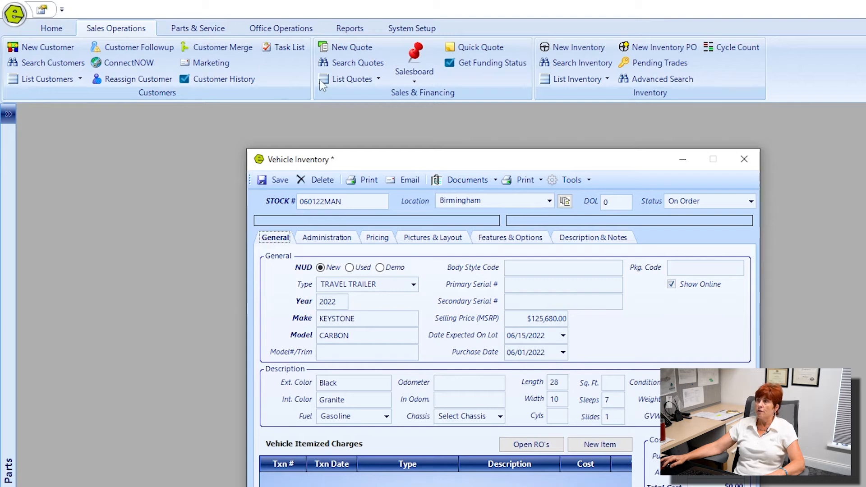
Step: Search the Birmingham inventory and rearrange the list's columns, placing MSRP before Year and Is Online before Clearance
click(578, 63)
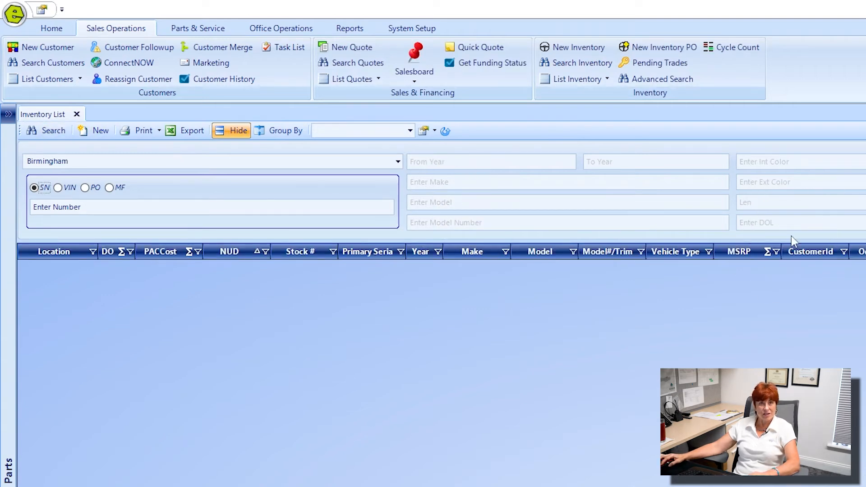
click(41, 130)
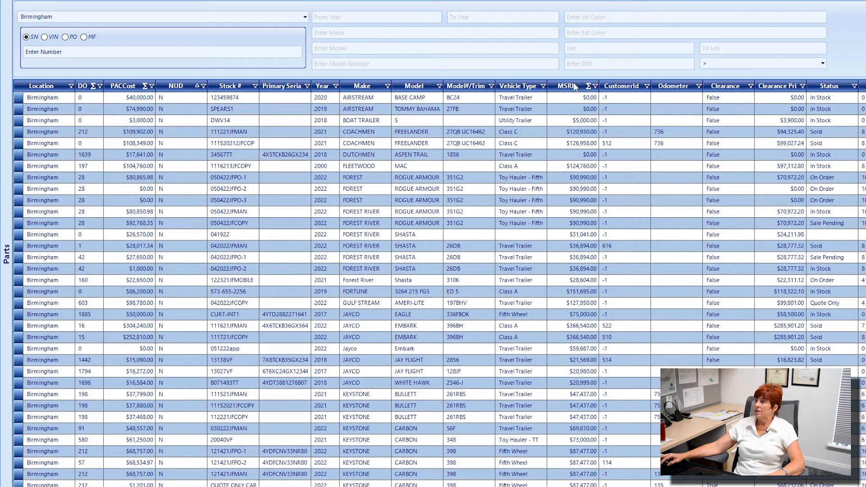
drag(575, 90, 316, 91)
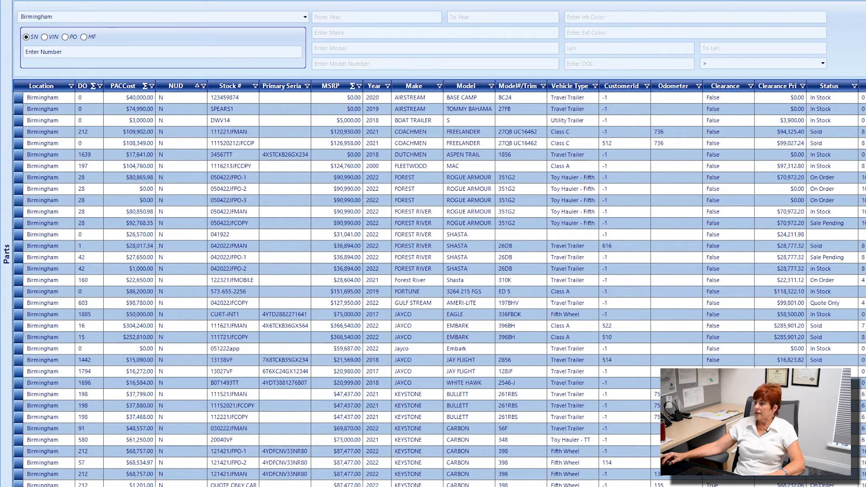
scroll(433, 283, right, 9)
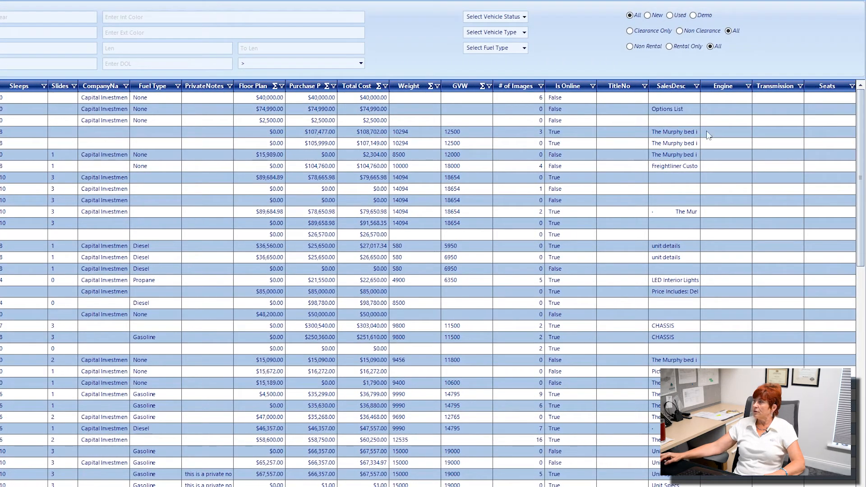
drag(567, 88, 259, 85)
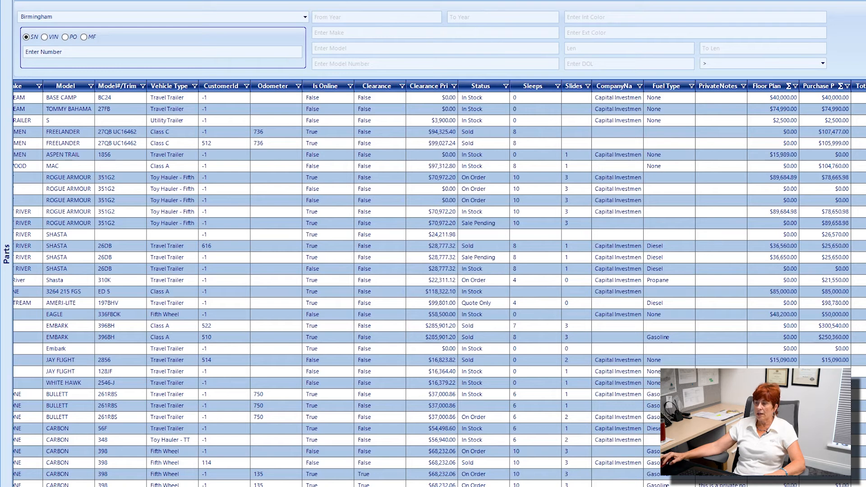
scroll(439, 289, left, 9)
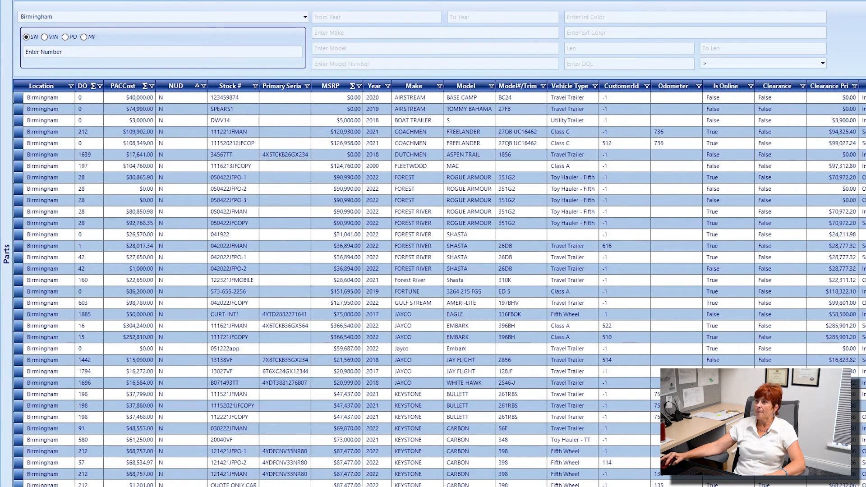
Step: Filter the inventory list to the make KEYSTONE and the model CARBON
click(440, 86)
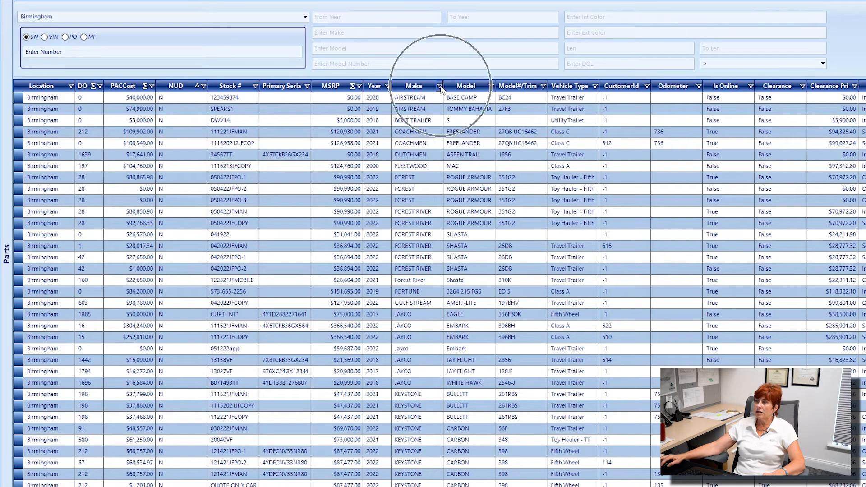
scroll(406, 133, down, 2)
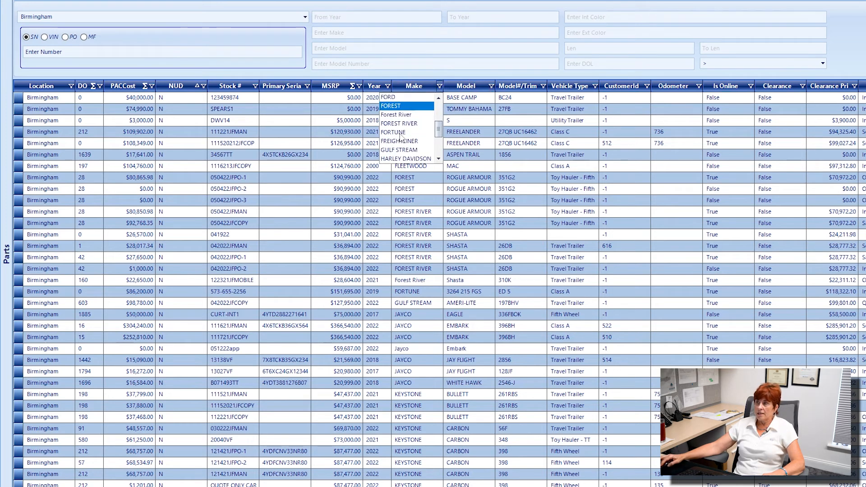
scroll(401, 140, down, 2)
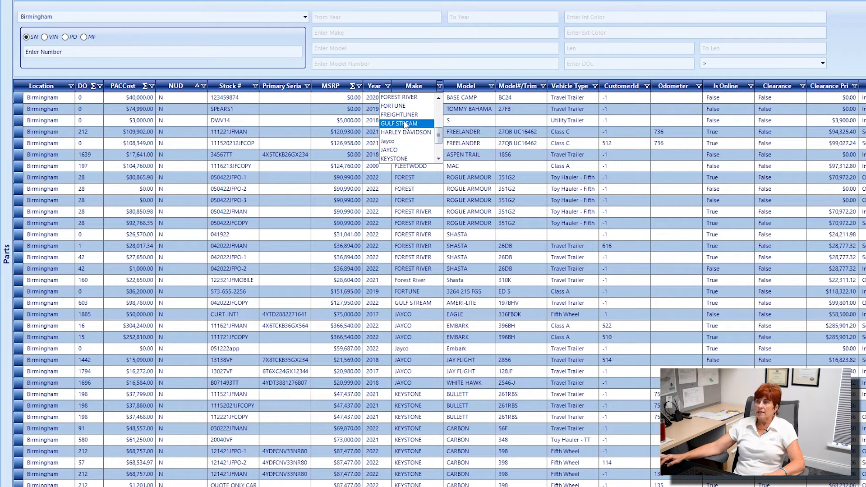
click(397, 158)
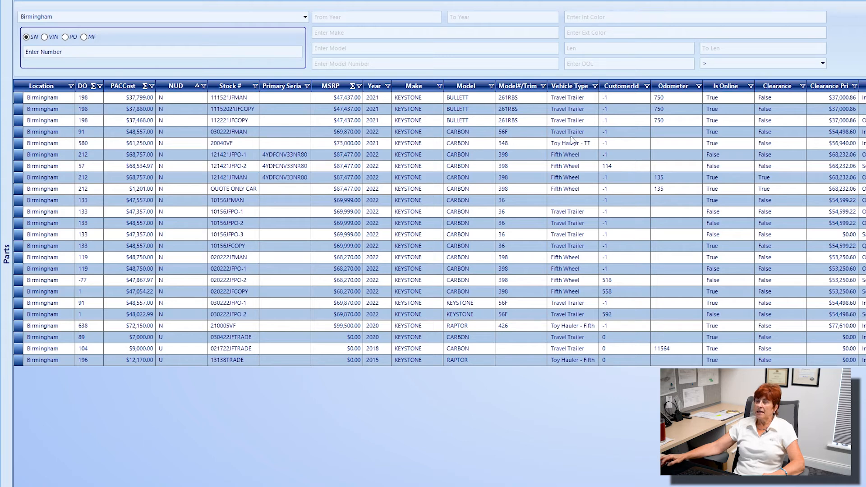
click(490, 86)
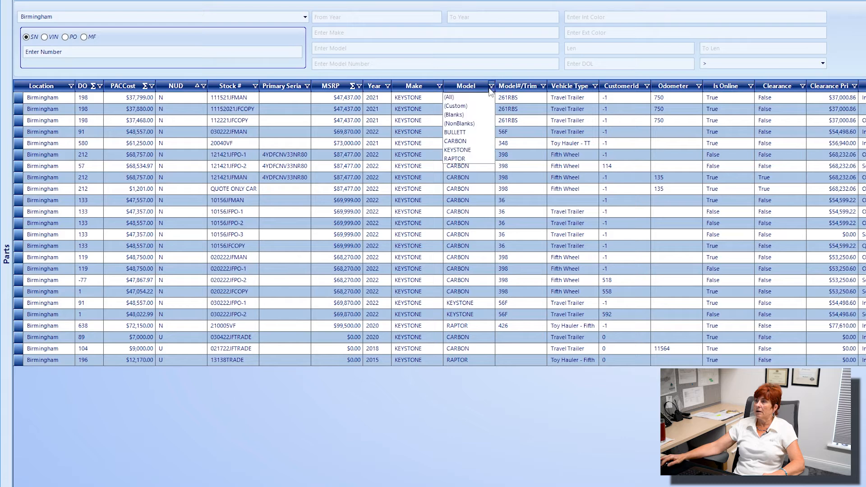
click(465, 141)
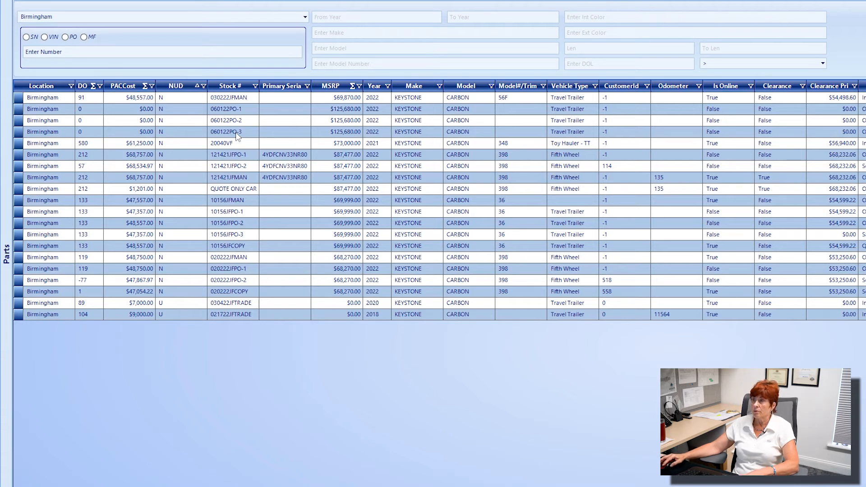
Step: Open the inventory record with stock number 060122PO-1 and place it beside the manual record 060122MAN for comparison
double_click(242, 109)
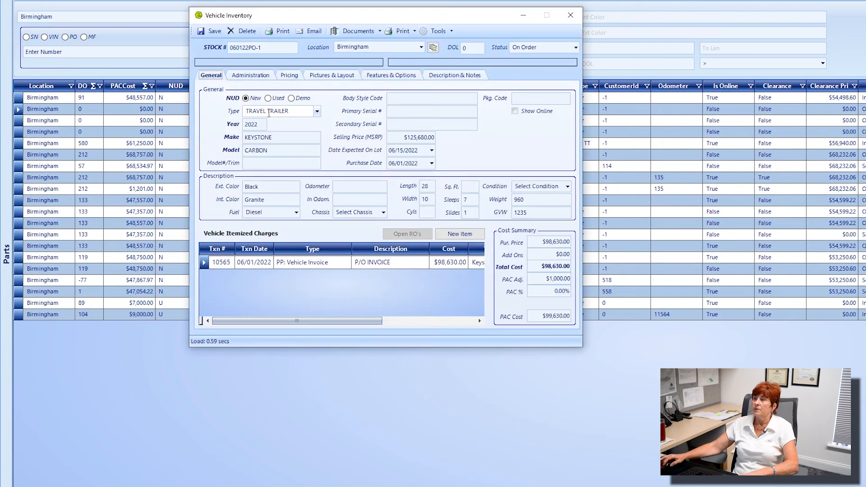
click(68, 14)
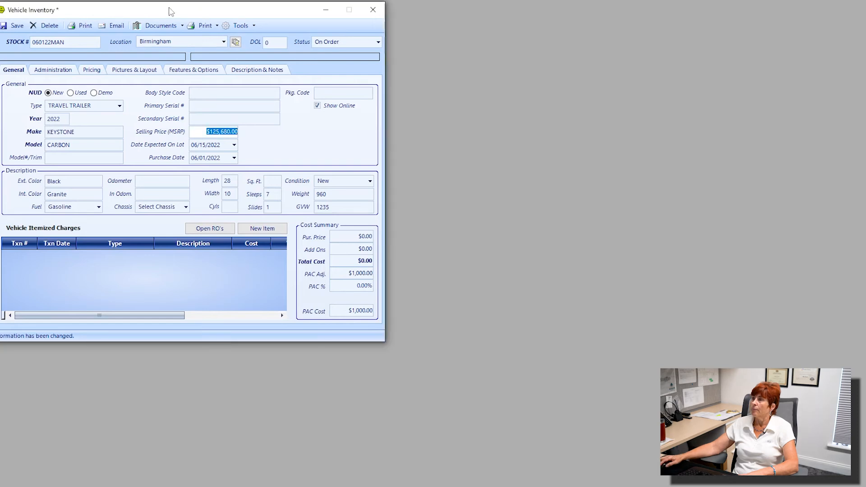
drag(171, 10, 88, 72)
drag(180, 10, 637, 28)
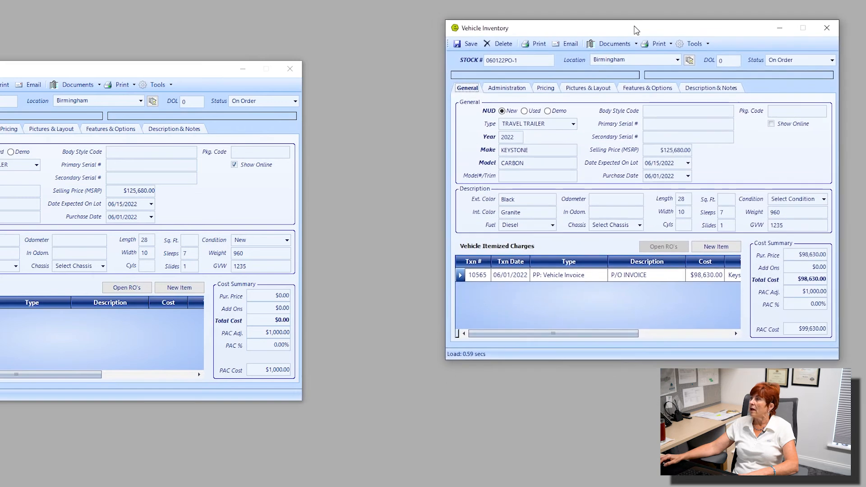
drag(179, 70, 295, 36)
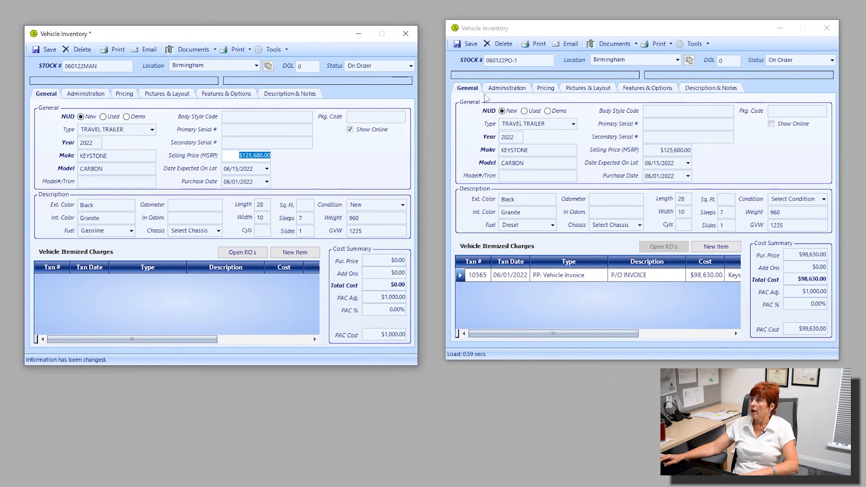
click(481, 58)
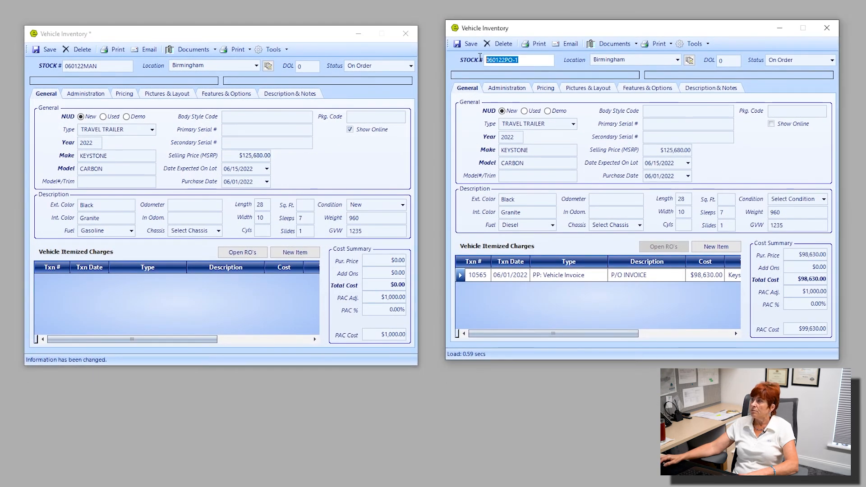
Step: Align the manual record 060122MAN beside the 060122PO-1 record and add a new itemized charge to the manual record
click(530, 59)
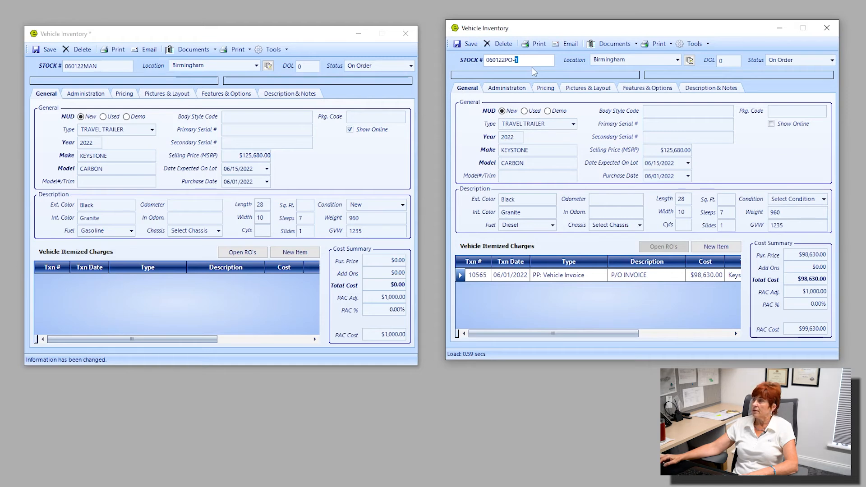
drag(107, 65, 85, 64)
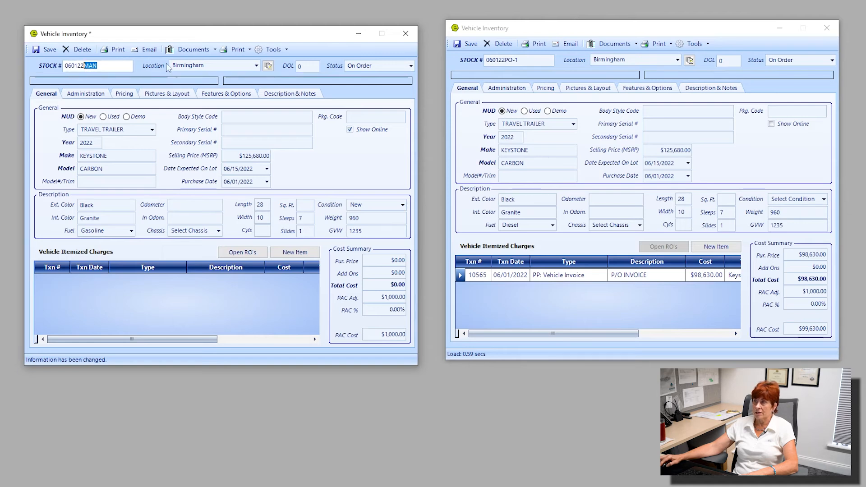
drag(272, 36, 288, 31)
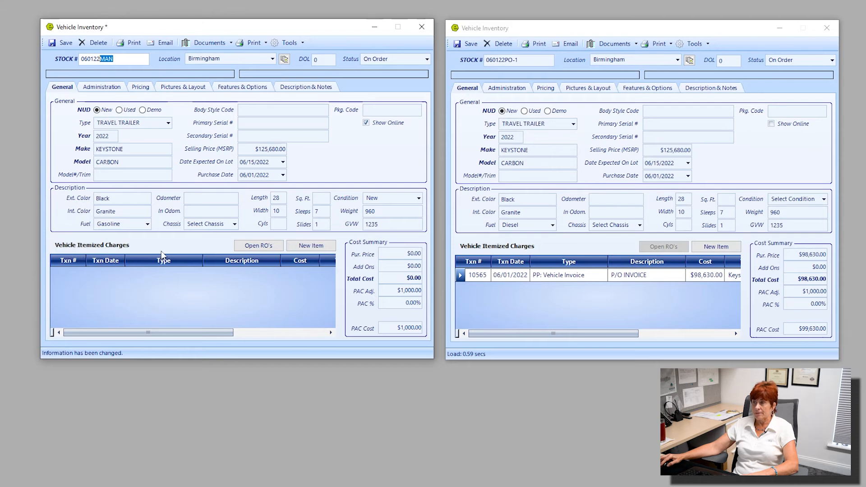
click(318, 247)
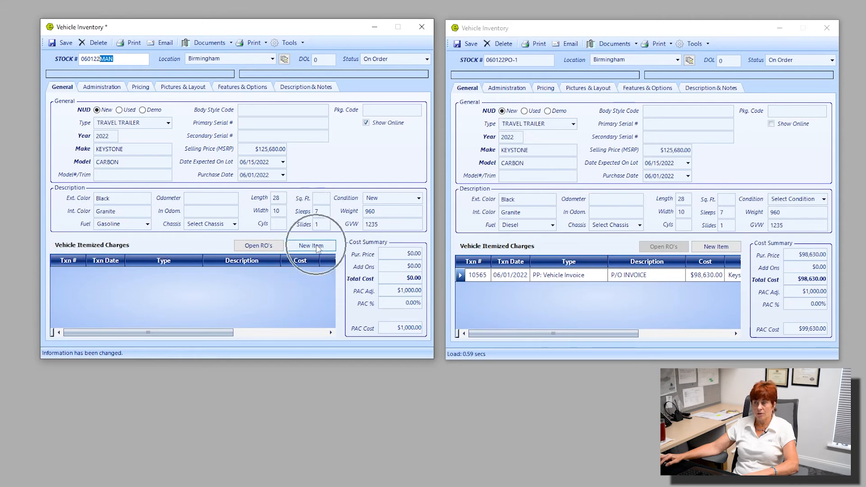
click(315, 248)
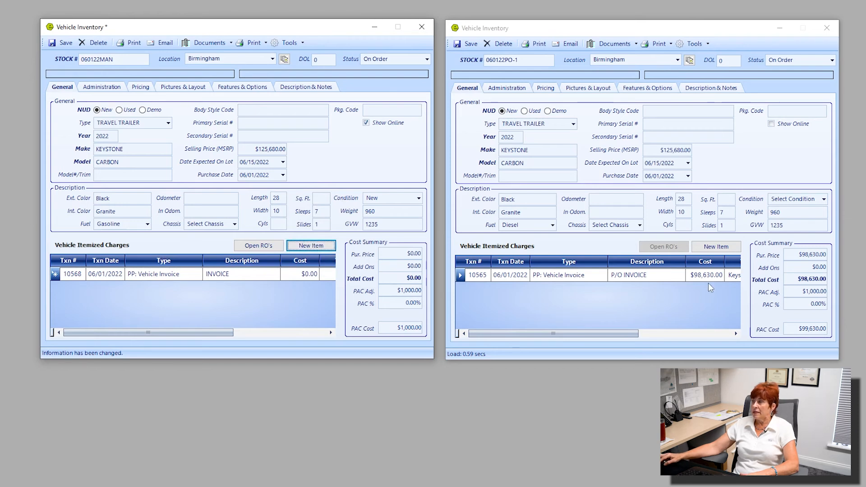
Step: Change the description of the vehicle invoice charge on record 060122PO-1 to "vehicle cost invoice"
click(681, 280)
click(553, 280)
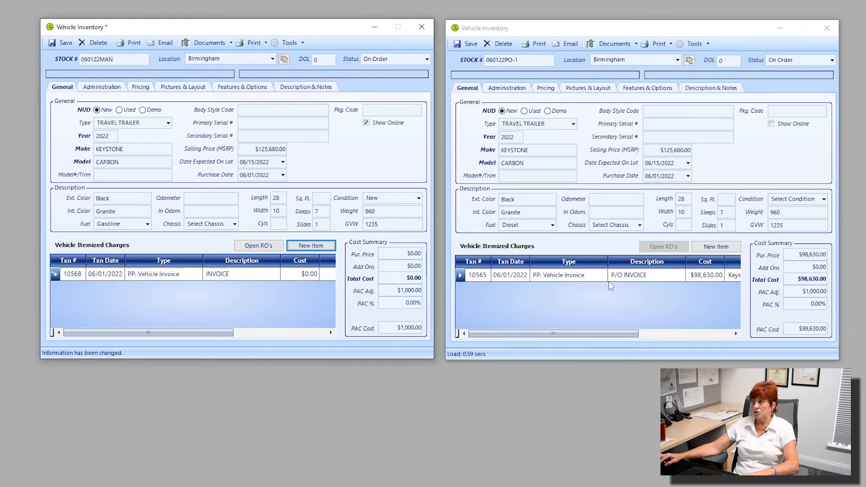
click(649, 276)
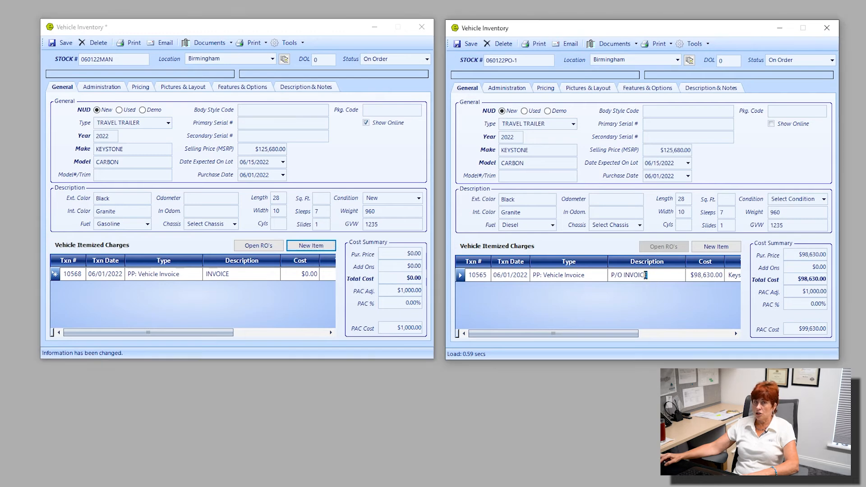
drag(646, 276, 597, 273)
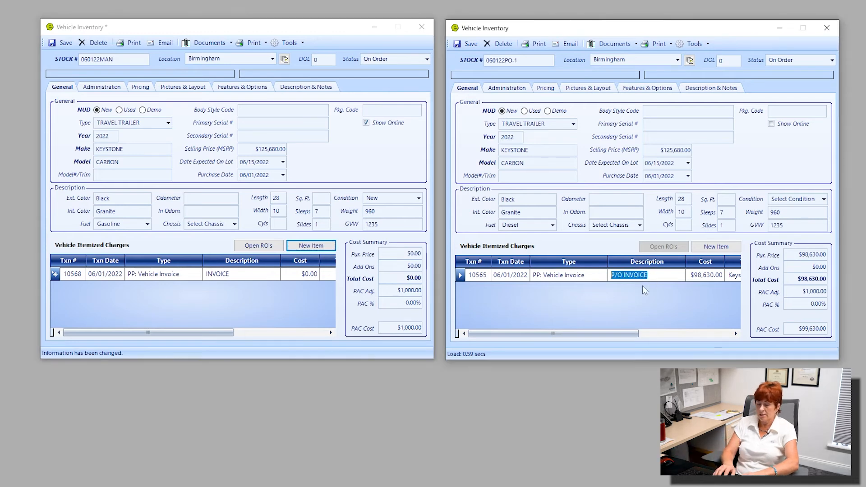
text(vehicl)
text(e c)
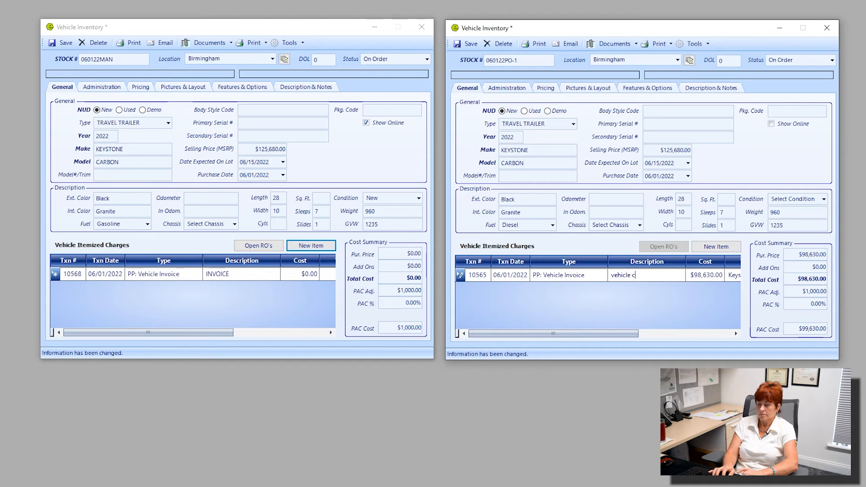
text(oste)
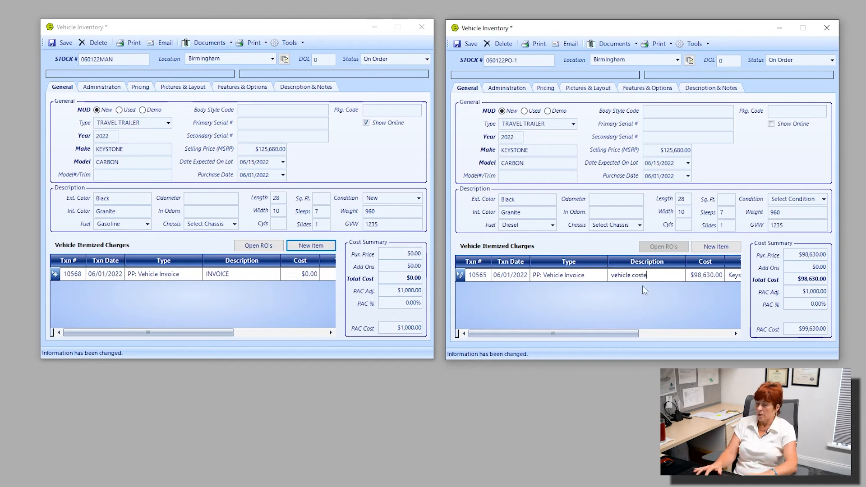
key(BackSpace)
text(invoice)
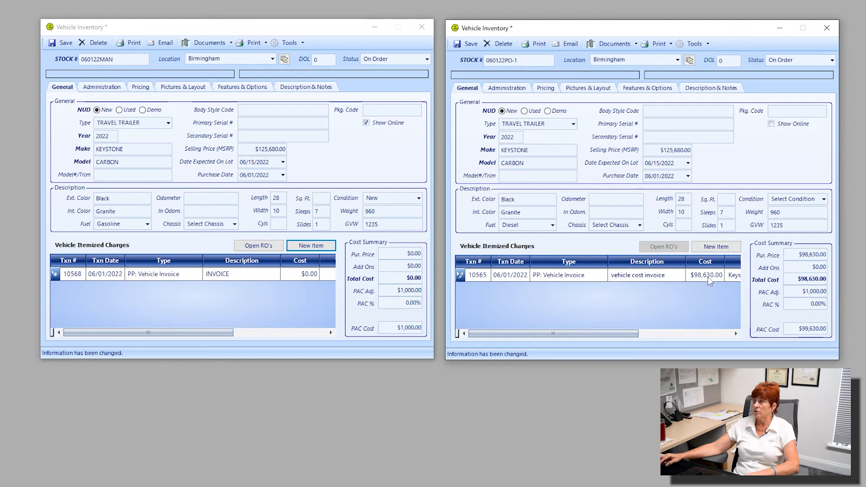
Step: Copy the description "vehicle cost invoice" from the 060122PO-1 charge into the manual record's vehicle invoice charge
drag(666, 275, 610, 275)
key(ctrl+c)
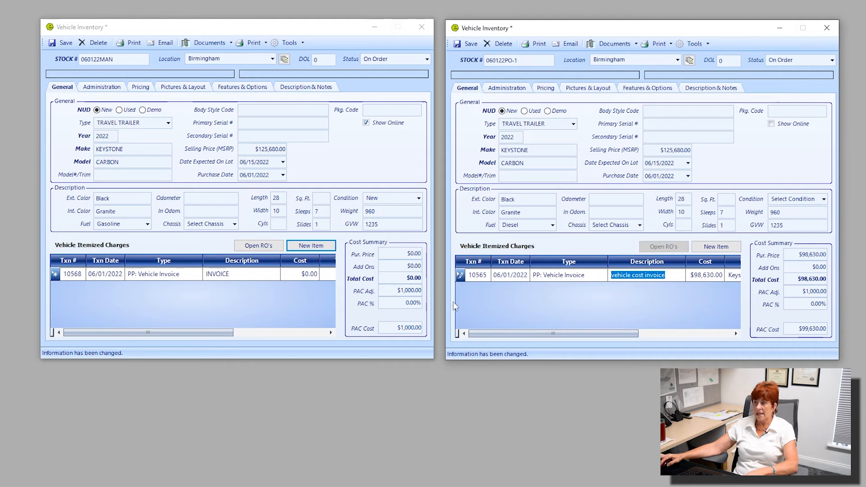
click(266, 278)
click(237, 274)
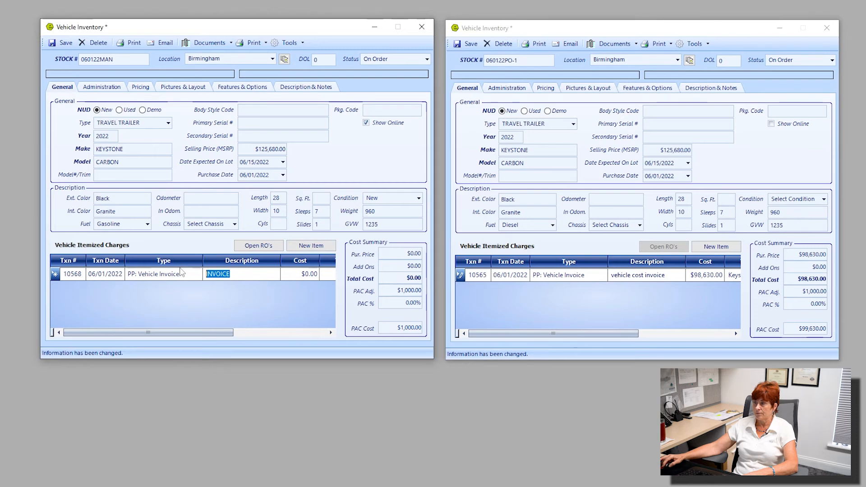
key(ctrl+v)
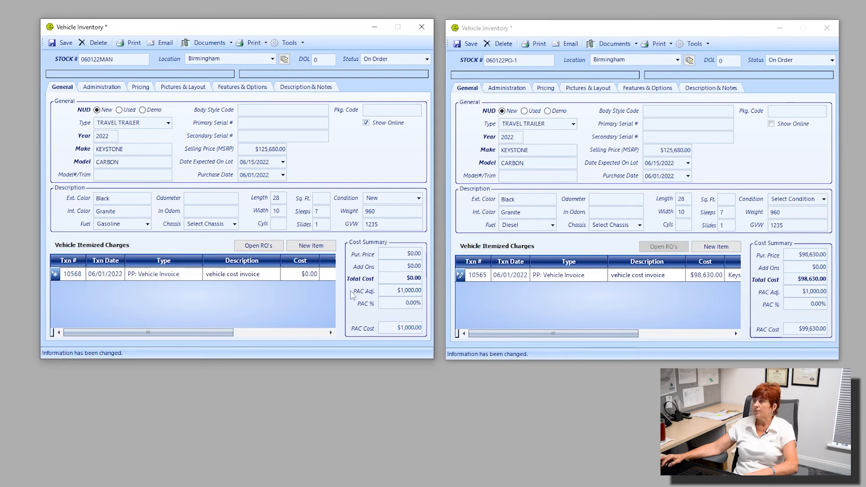
Step: Copy the cost 98630.00 from the 060122PO-1 charge into the manual record's vehicle invoice charge
click(721, 276)
key(ctrl+c)
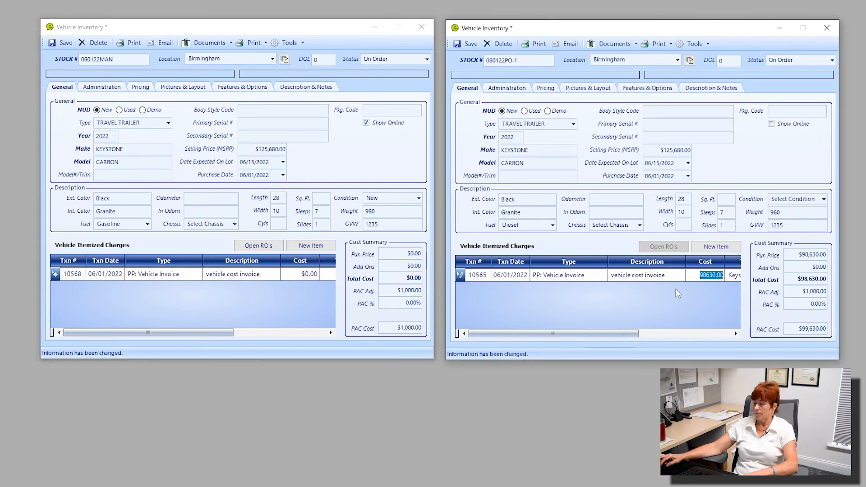
click(303, 275)
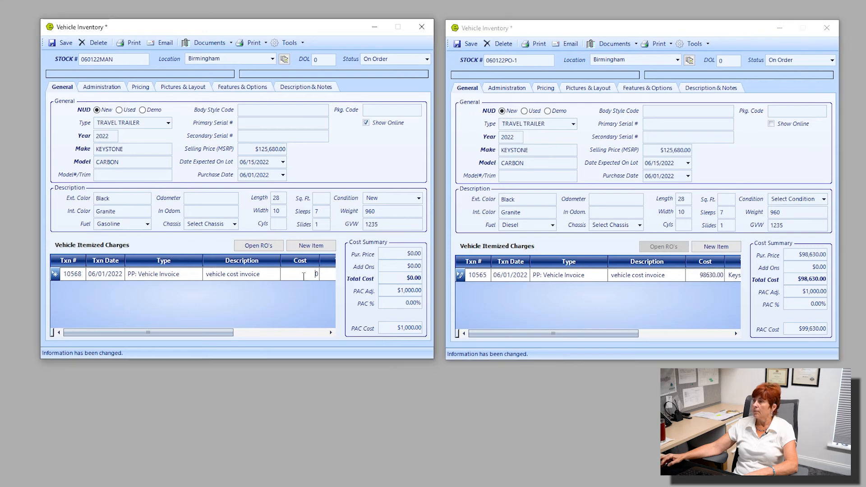
key(ctrl+v)
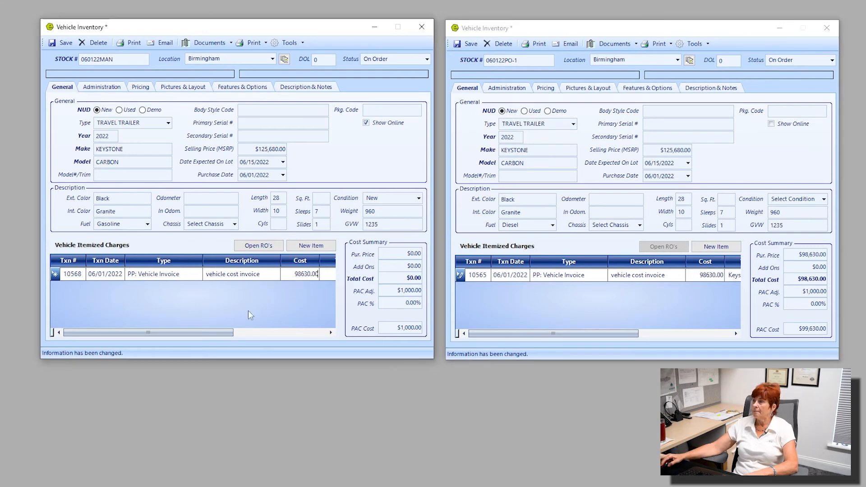
Step: Set the vendor of the manual record's vehicle invoice charge to Keystone, matching the 060122PO-1 record
drag(212, 333, 328, 349)
drag(553, 333, 701, 352)
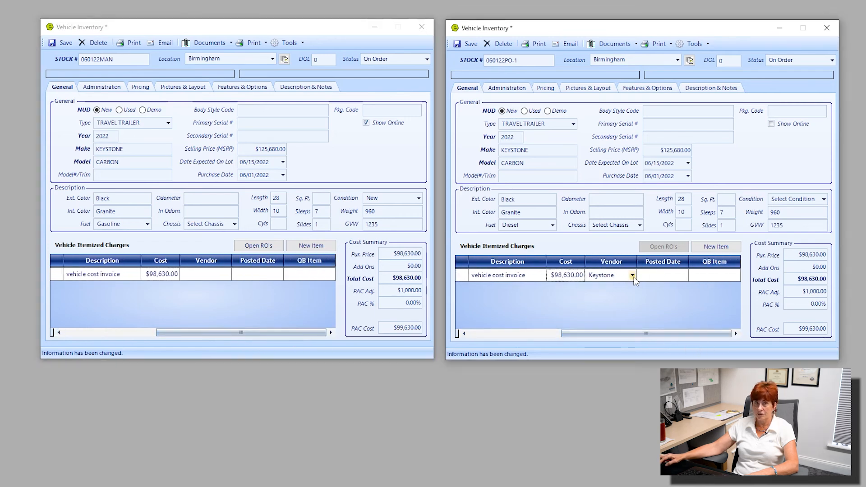
key(ctrl)
key(ctrl)
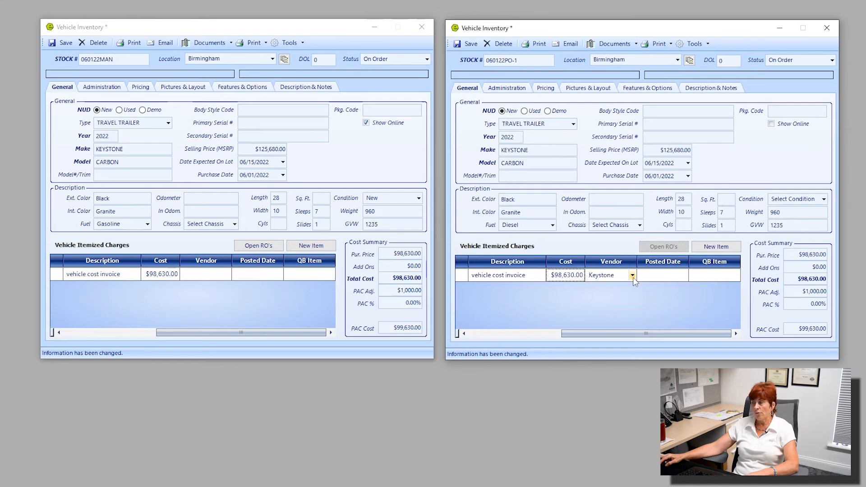
key(ctrl)
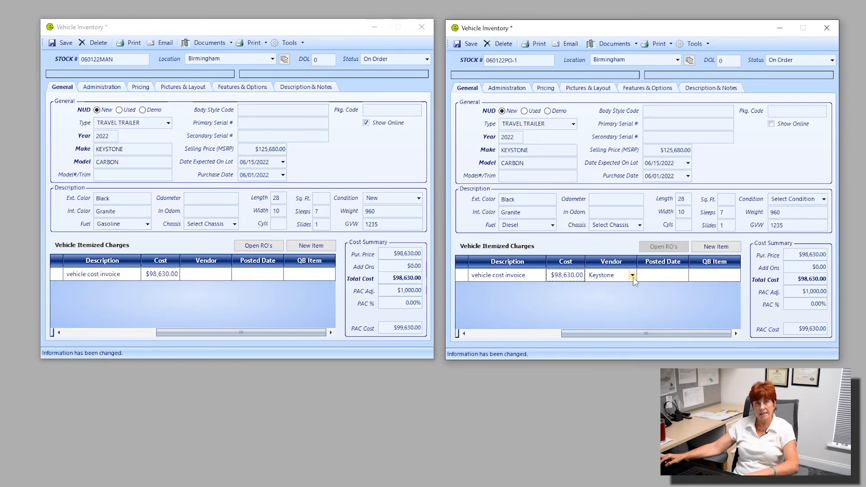
click(228, 277)
scroll(173, 352, down, 4)
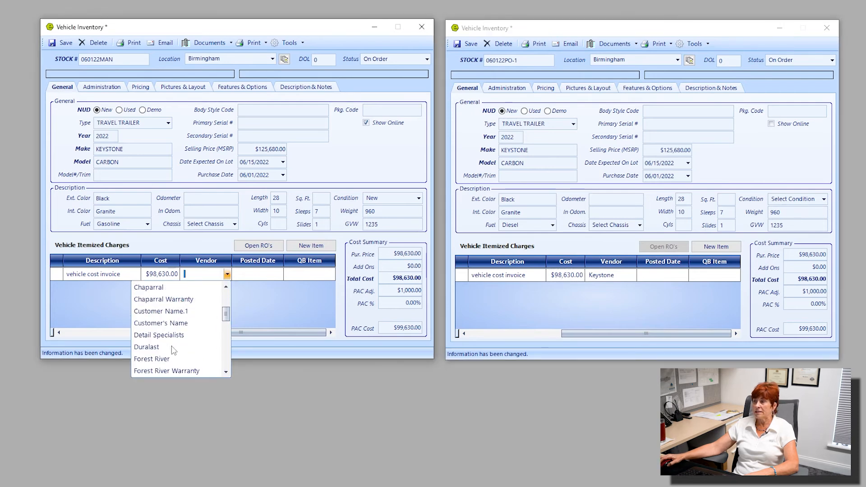
scroll(166, 359, down, 1)
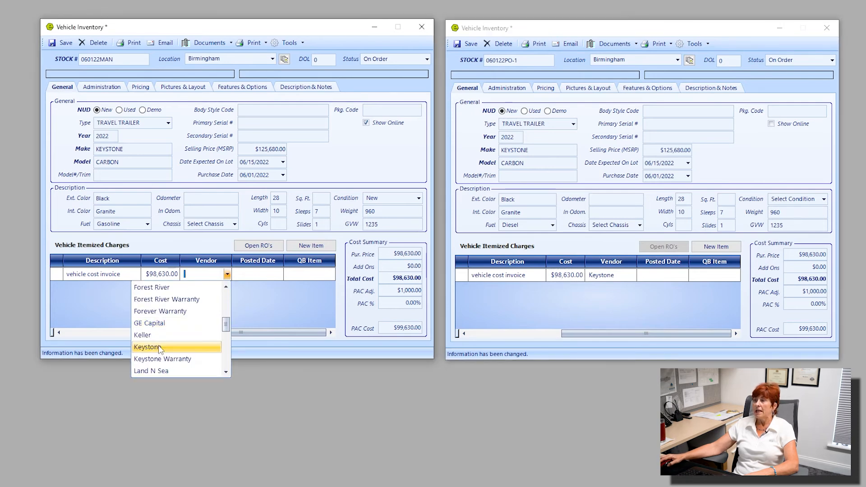
click(166, 348)
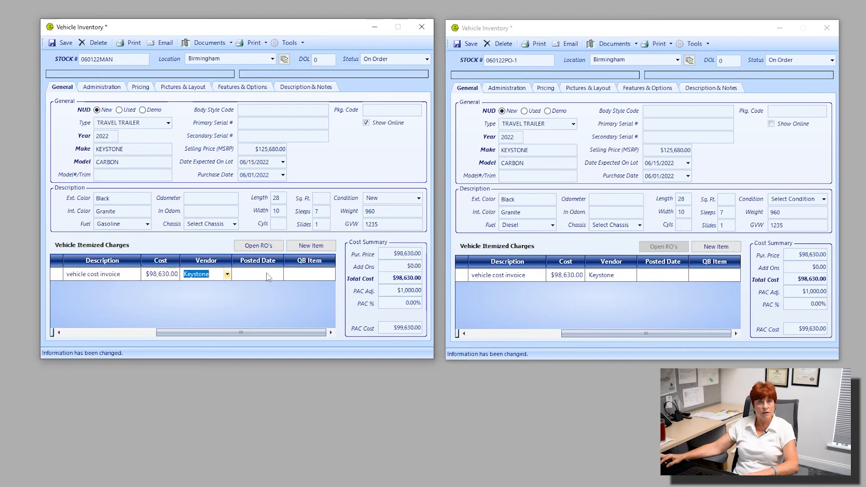
Step: Add a second itemized charge to the manual record 060122MAN with the type AC: Transportation
drag(266, 332, 161, 333)
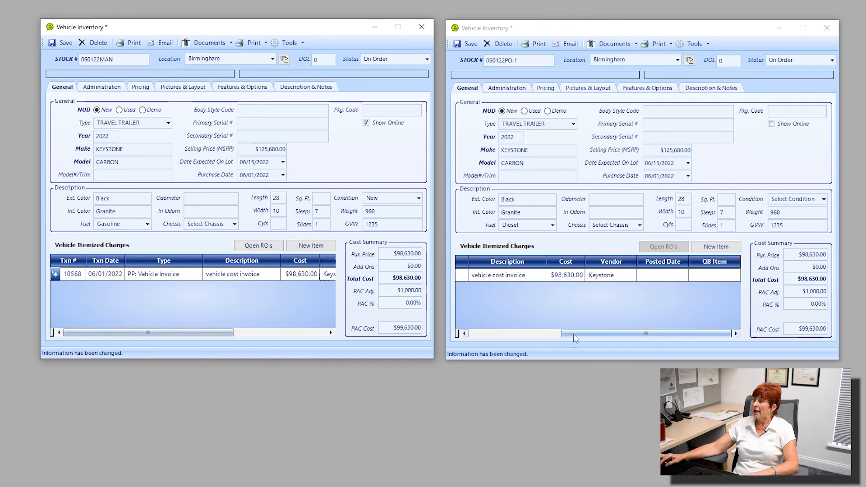
drag(573, 333, 466, 336)
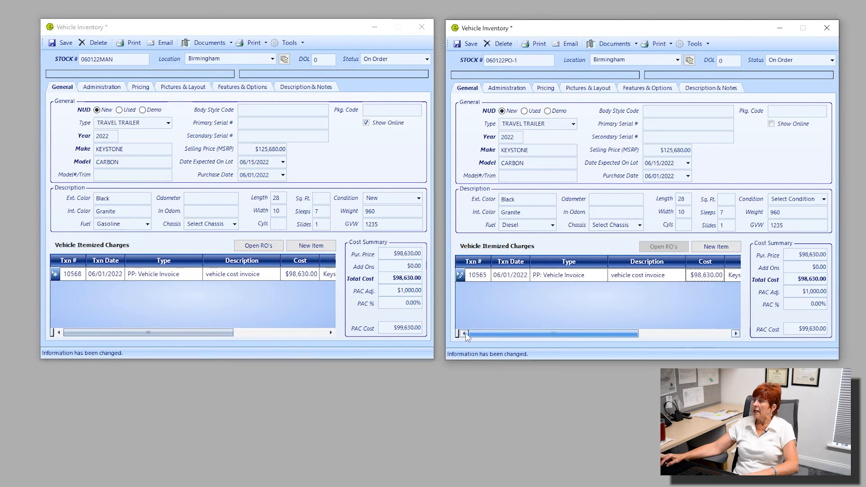
click(319, 246)
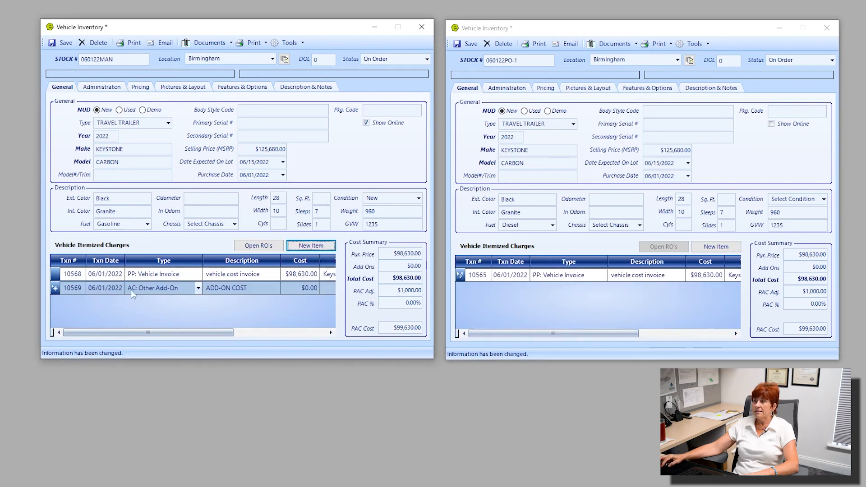
click(198, 288)
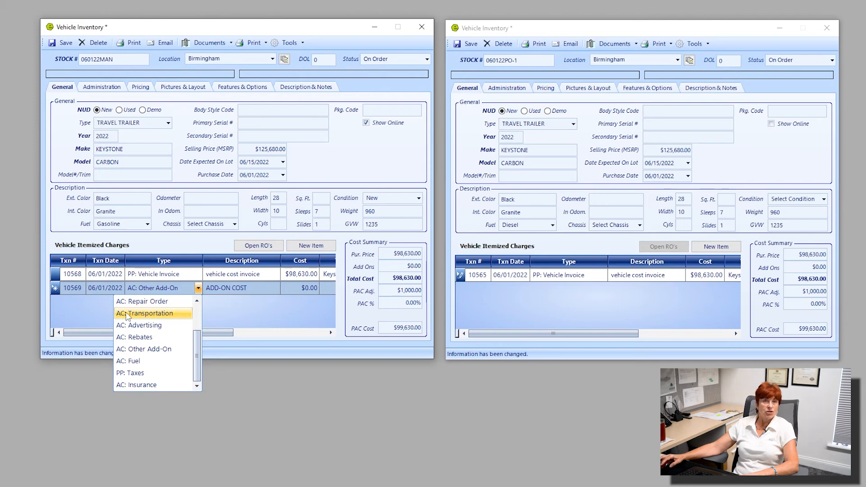
click(154, 314)
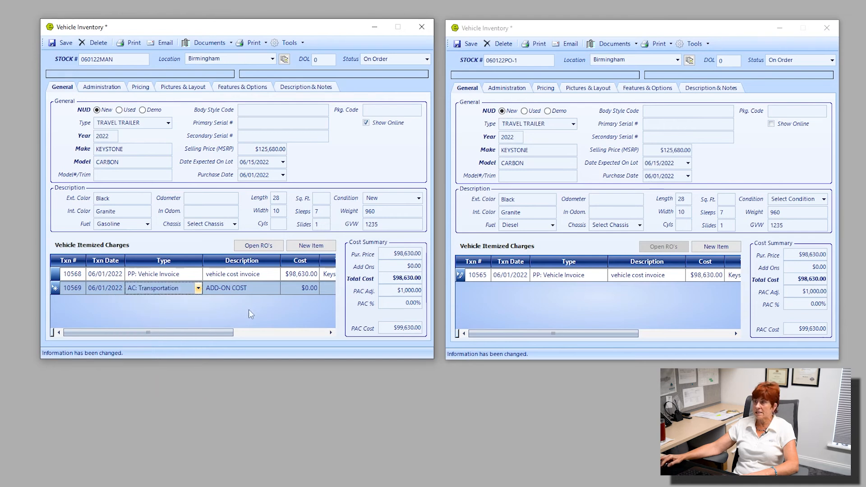
Step: Replace the description of the manual record's new add-on charge with "transportation"
click(248, 288)
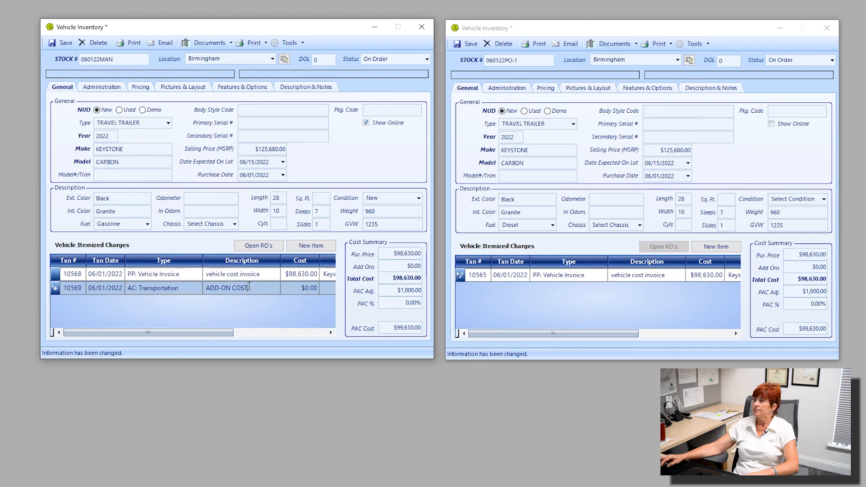
click(250, 287)
text(tr)
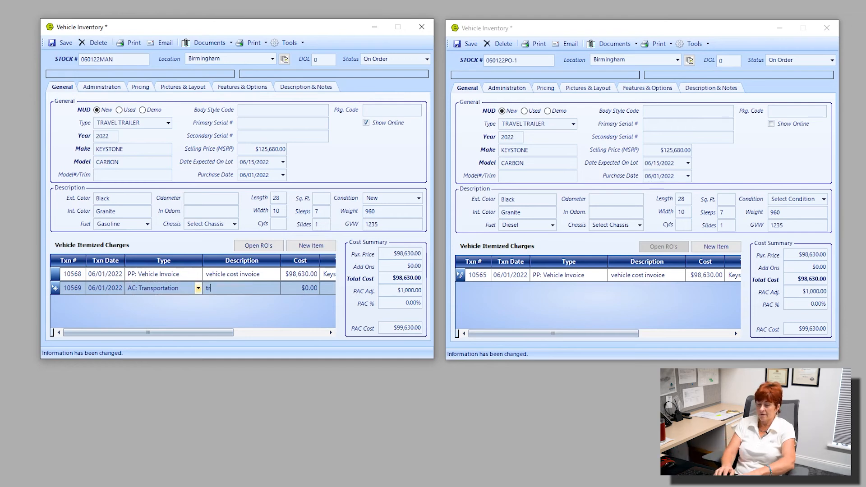
text(an)
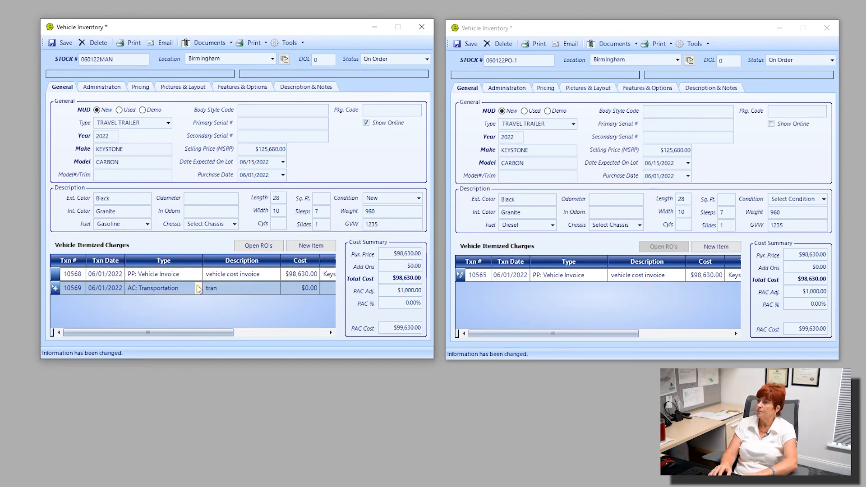
text(sportat)
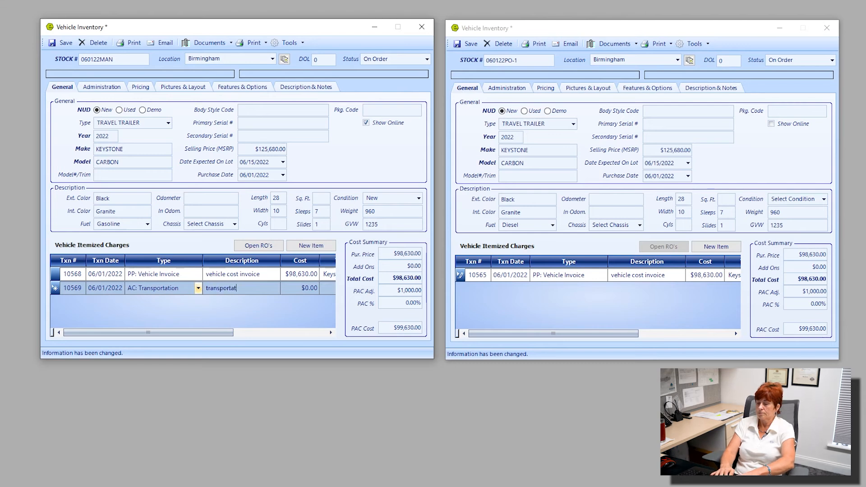
text(ion)
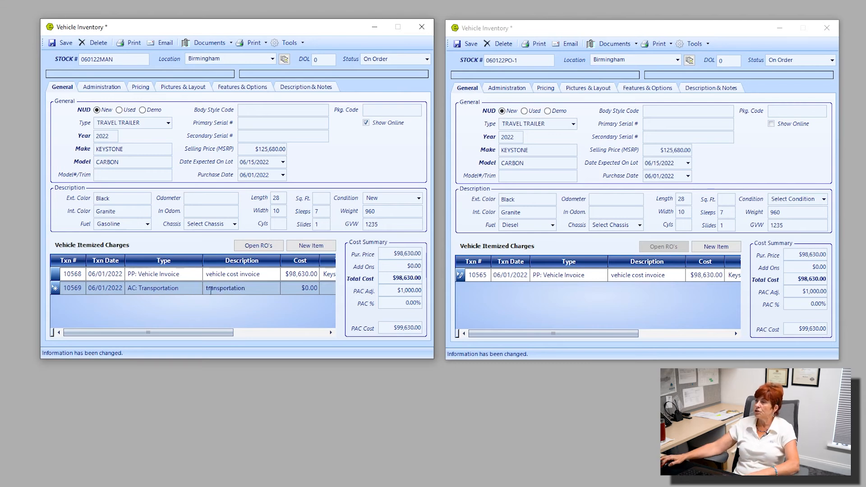
Step: Add an itemized charge to the 060122PO-1 record with the type AC: Transportation and the description "transportation"
double_click(227, 288)
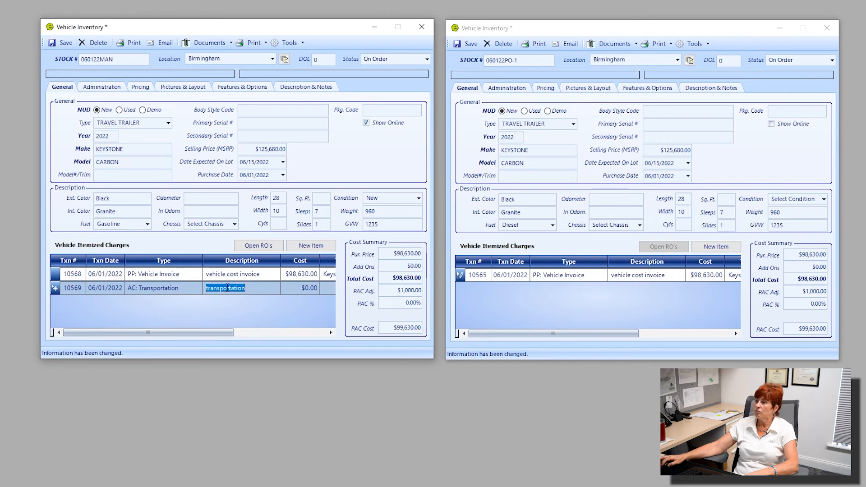
click(720, 247)
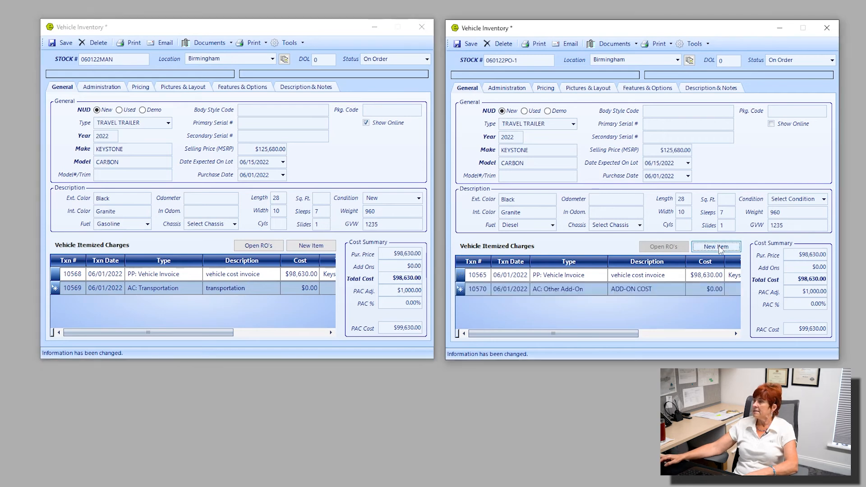
click(604, 291)
click(575, 312)
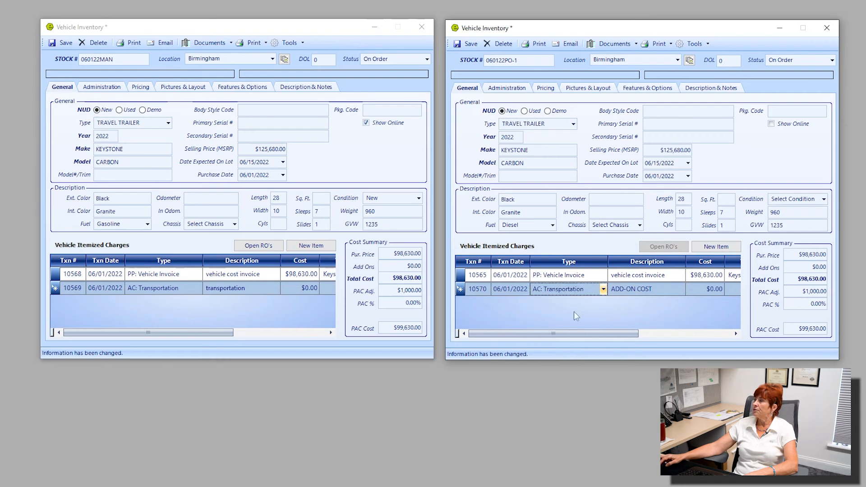
click(650, 289)
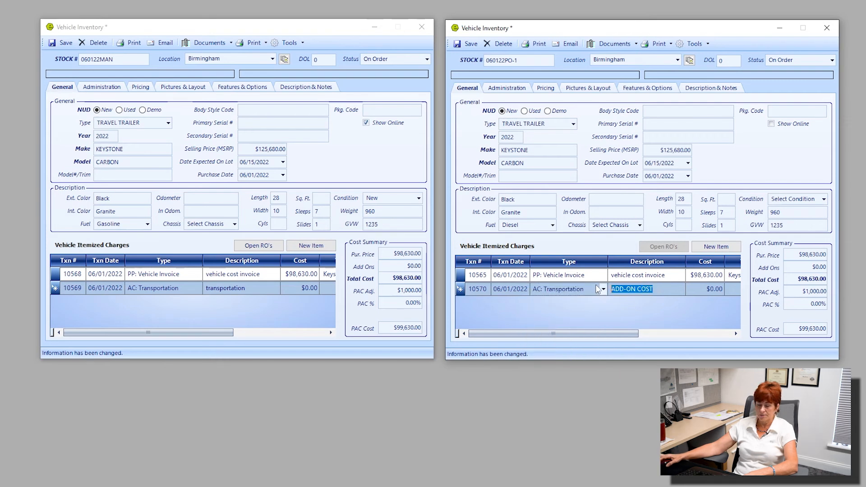
text(transportation)
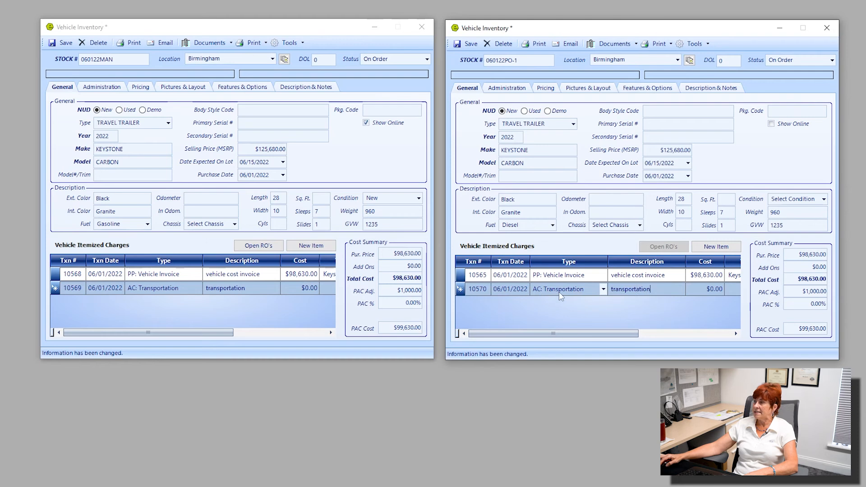
Step: Set the cost of the transportation charge to 1000 in both the 060122PO-1 and 060122MAN records
click(708, 290)
text(1000)
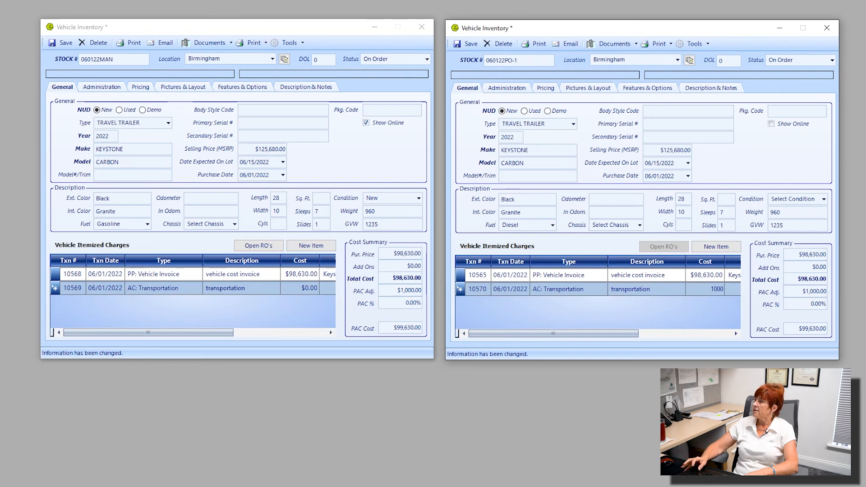
click(305, 288)
text(1,00)
text(0)
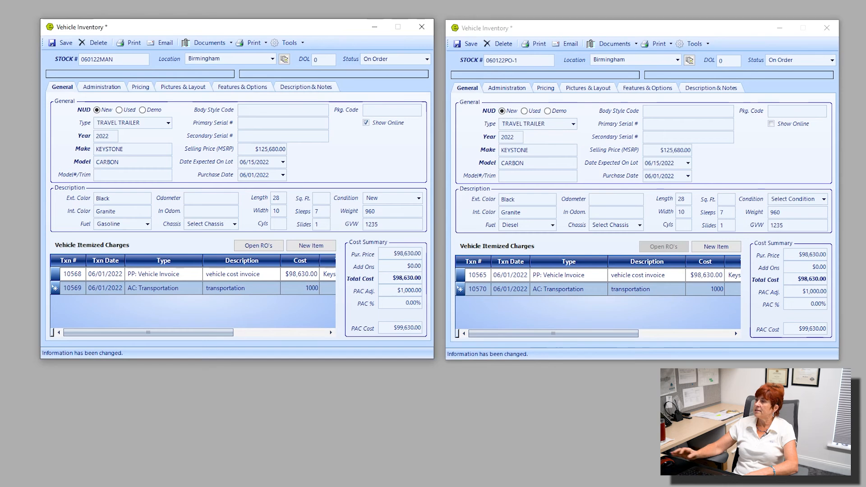
Step: Set the vendor of the manual record's transportation charge to B & L Transportation
click(196, 332)
drag(196, 332, 288, 332)
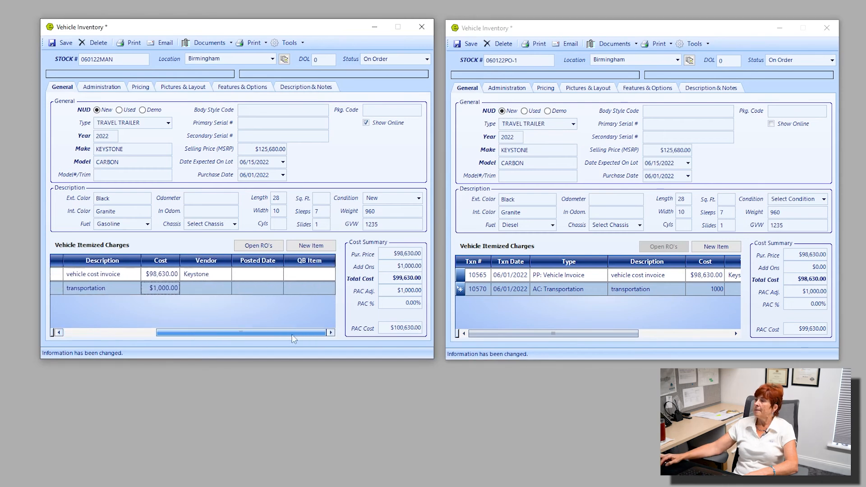
click(227, 289)
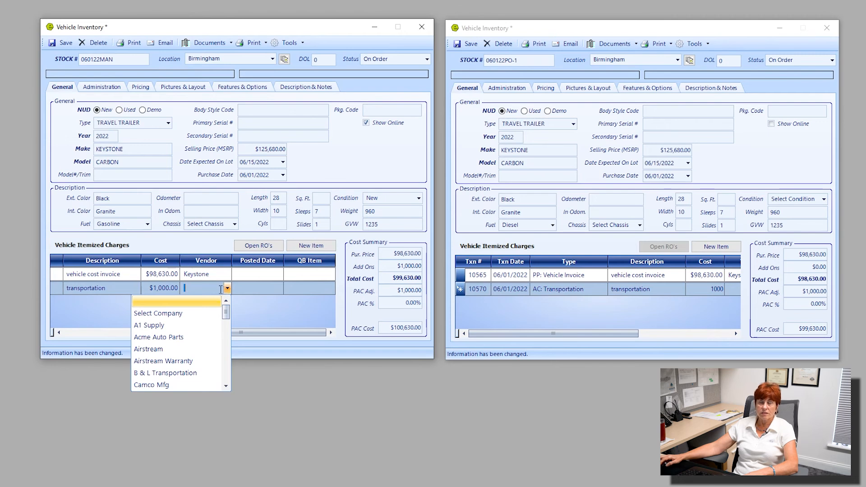
click(193, 373)
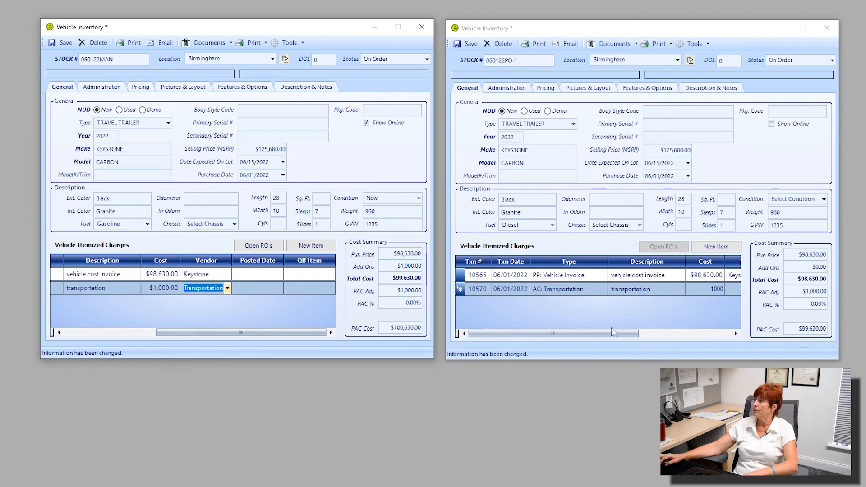
Step: Set the vendor of the 060122PO-1 record's transportation charge to Keystone
drag(623, 334, 715, 340)
click(635, 289)
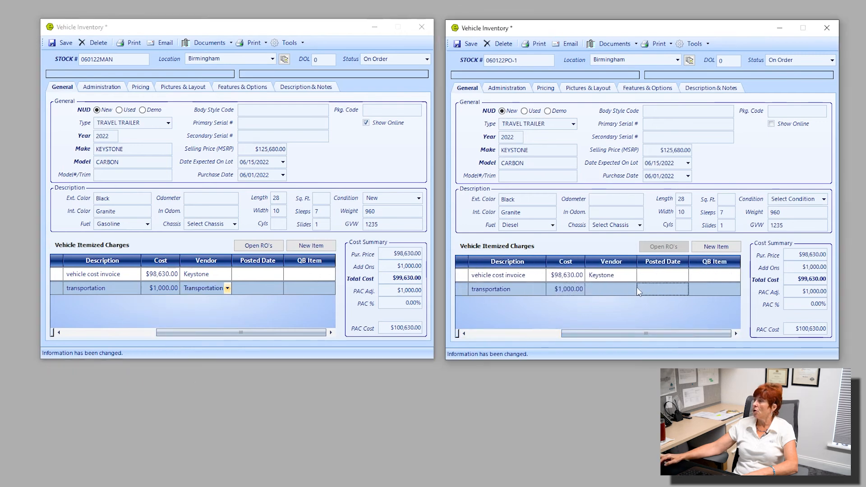
click(633, 288)
scroll(585, 363, down, 3)
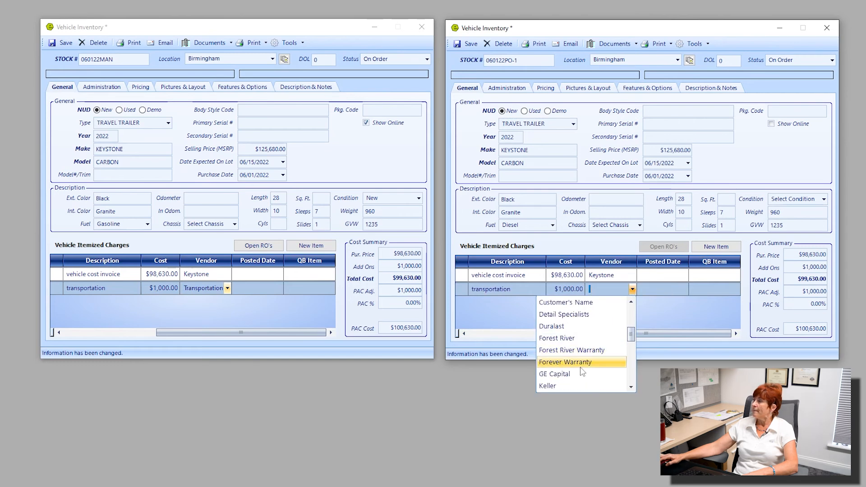
scroll(572, 383, down, 1)
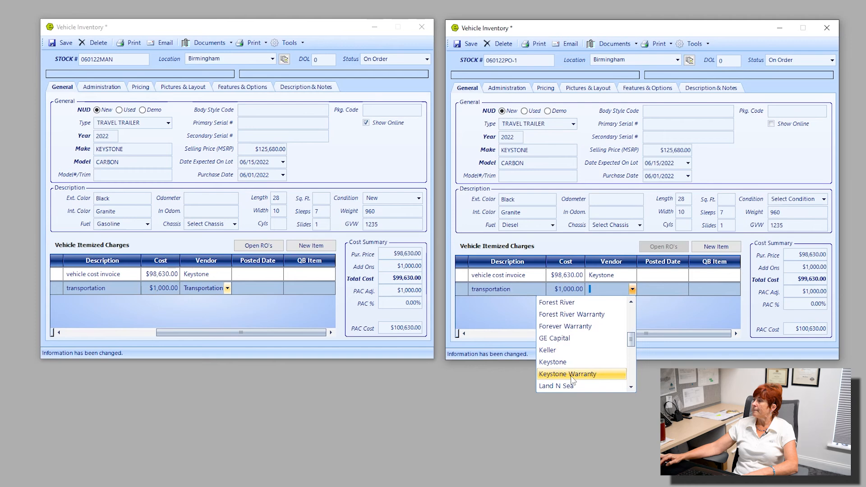
click(631, 345)
click(633, 289)
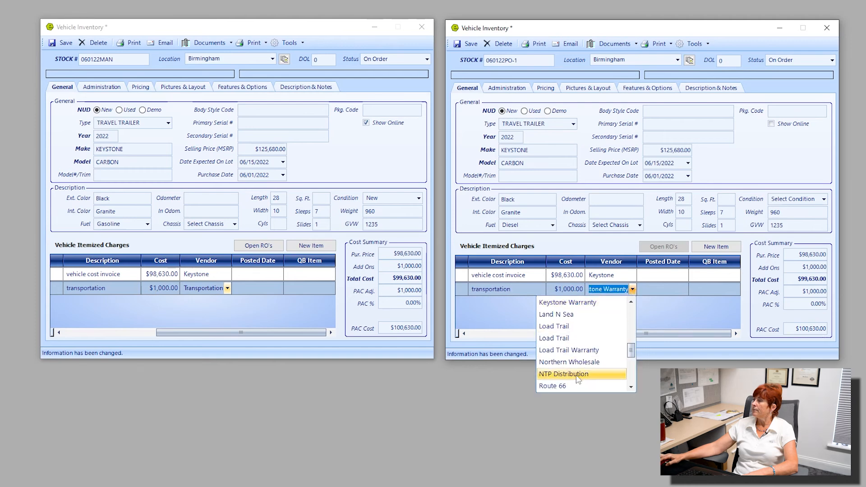
scroll(571, 343, up, 1)
click(572, 326)
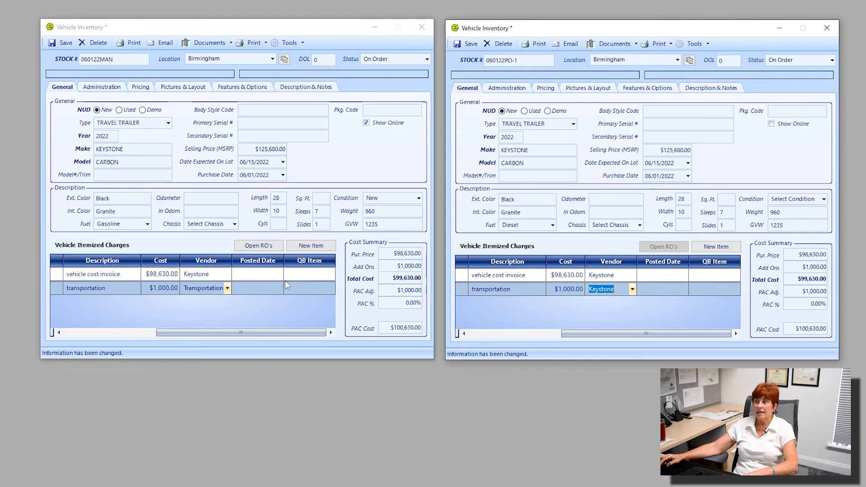
Step: Compare the total cost in both records' cost summaries and review the manual record's PAC adjustment and stock number
click(398, 279)
drag(394, 278, 429, 275)
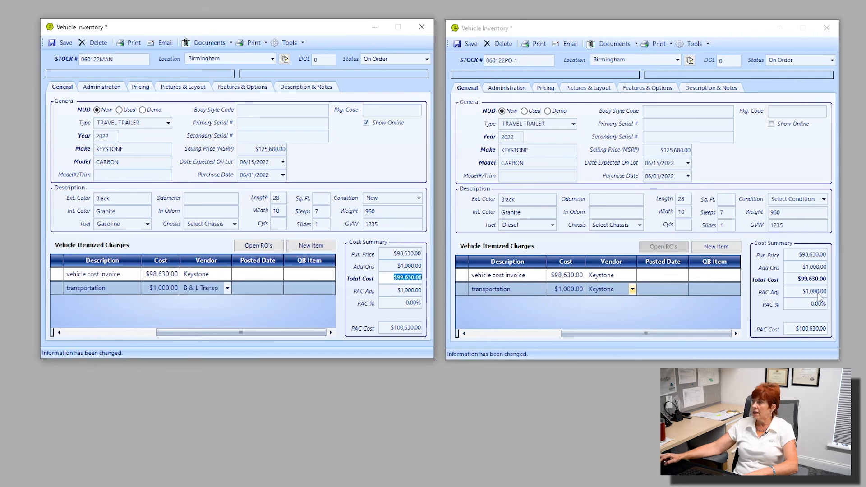
click(798, 285)
drag(798, 279, 826, 280)
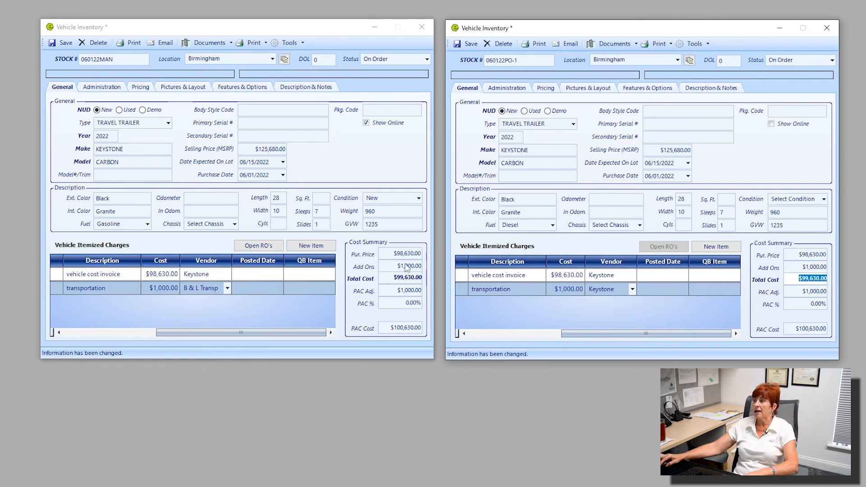
click(398, 277)
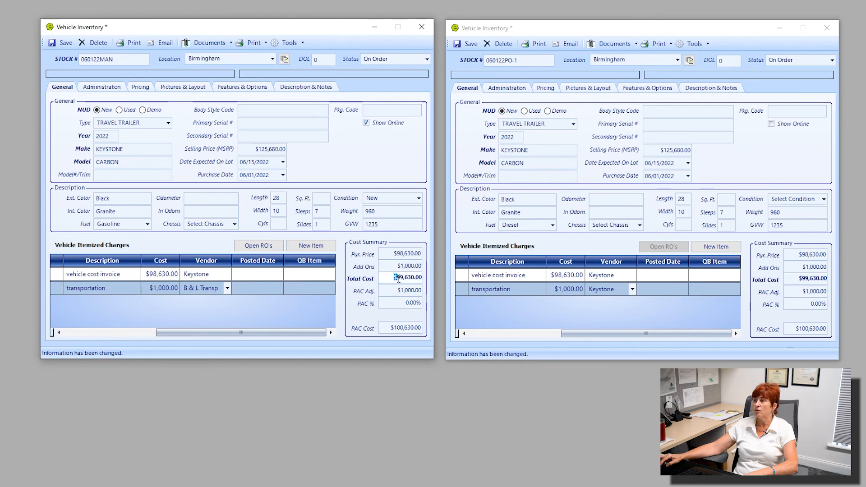
double_click(398, 278)
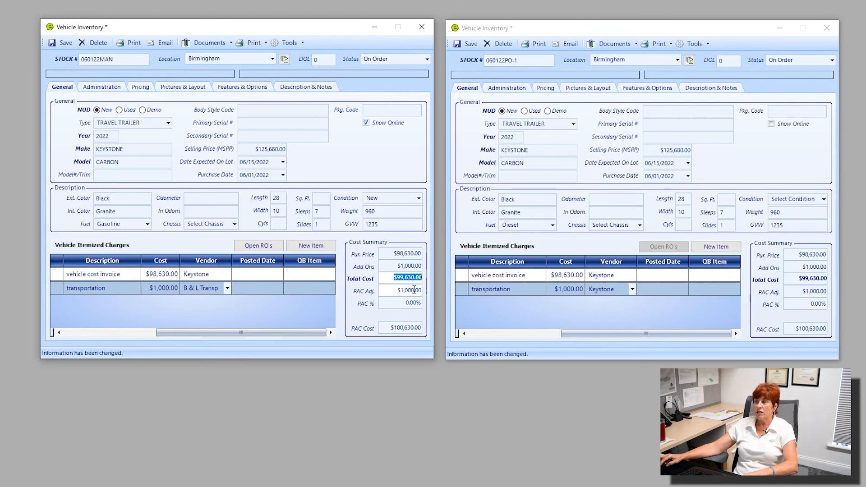
drag(394, 291, 429, 295)
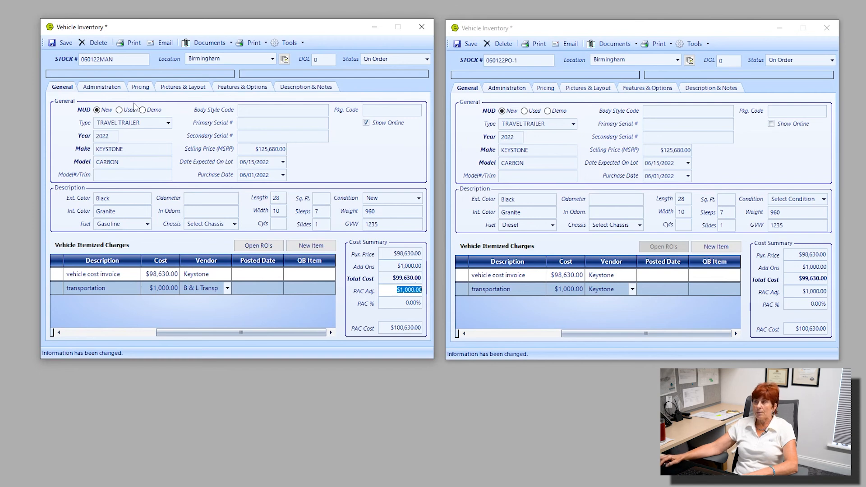
drag(115, 59, 73, 56)
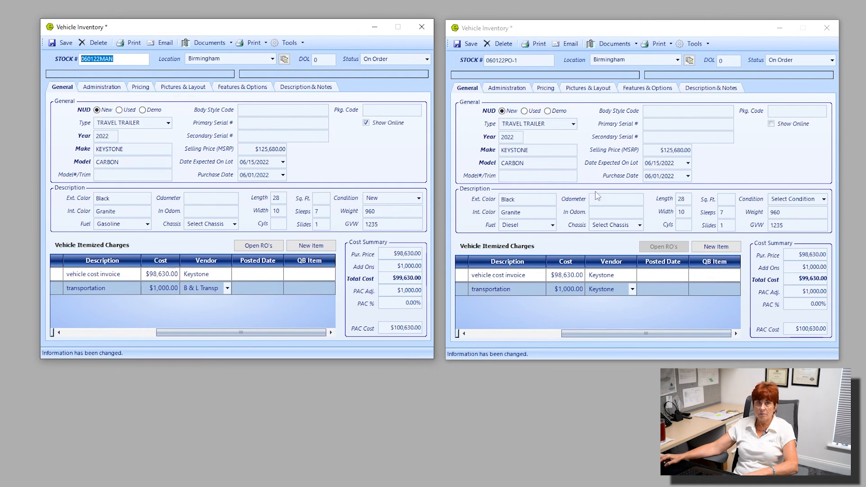
Step: Set the condition of the 060122PO-1 record to New and save both inventory records
click(825, 200)
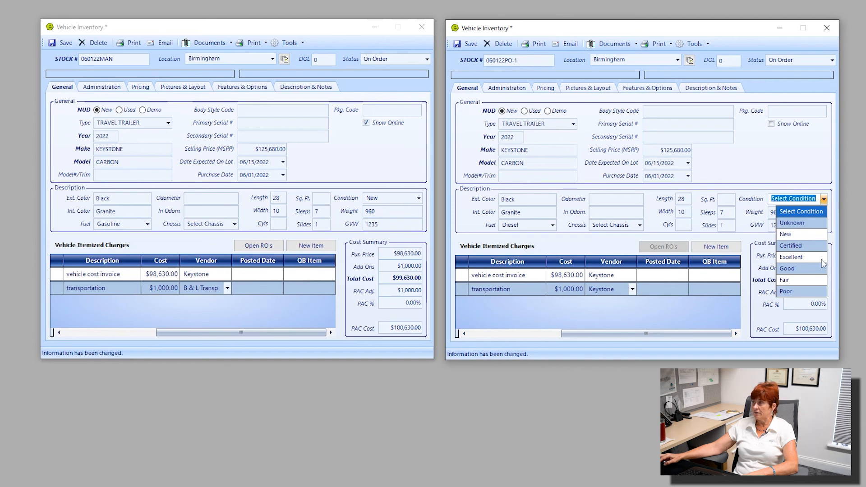
click(793, 235)
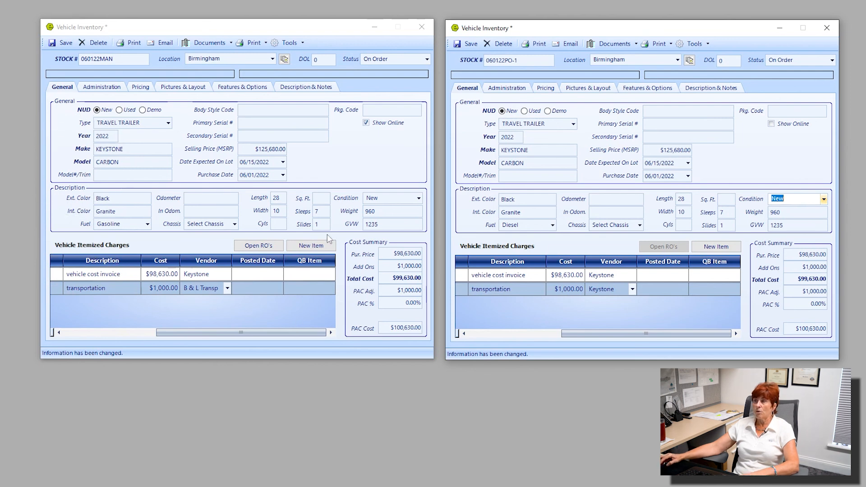
click(63, 44)
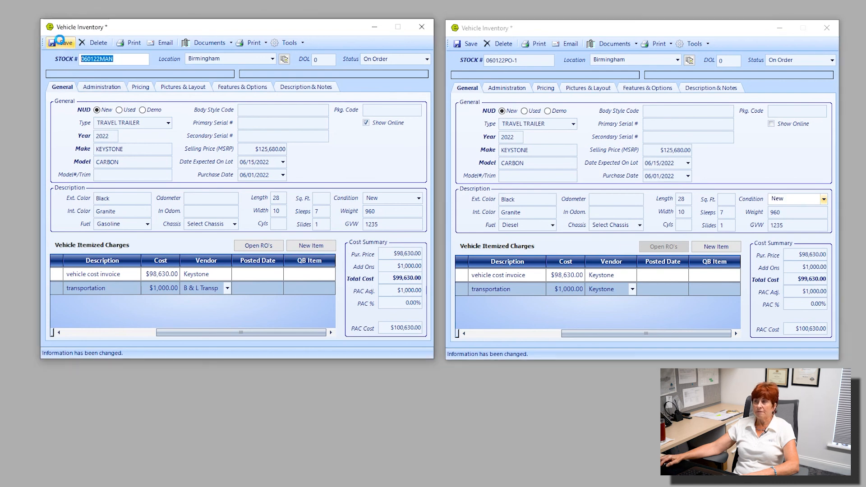
click(476, 44)
click(472, 44)
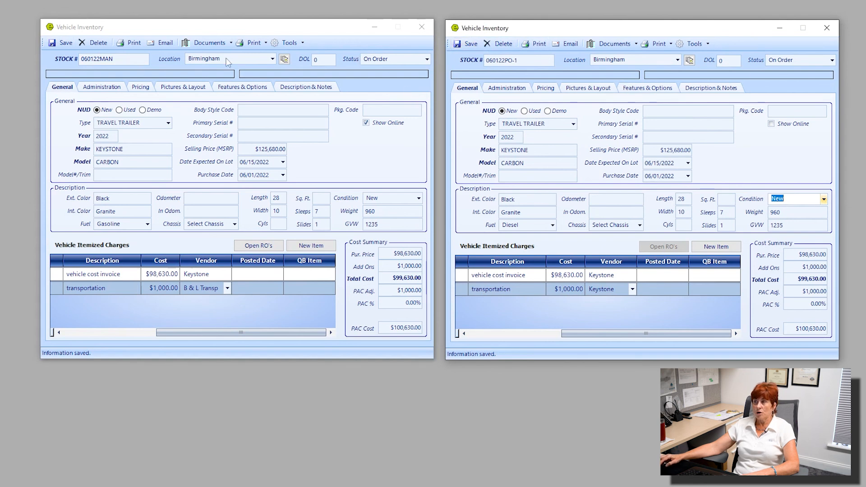
Step: Compare the stock number and DOL fields of the 060122MAN and 060122PO-1 records
click(127, 57)
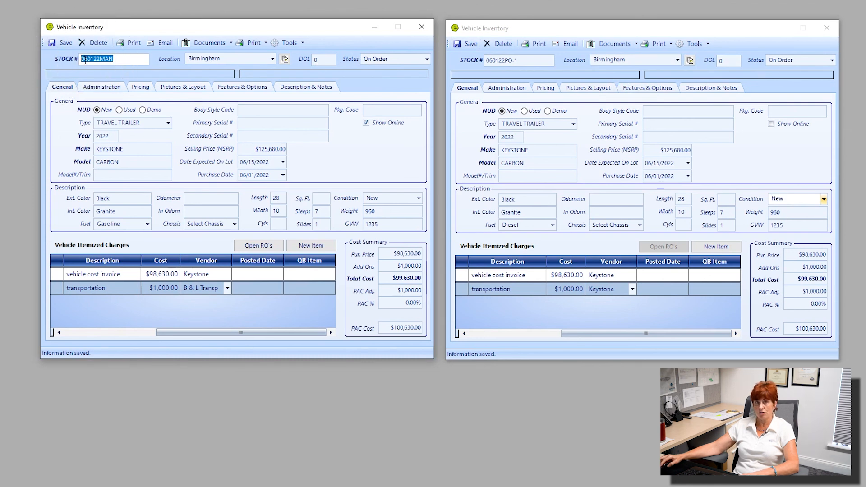
drag(526, 60, 475, 60)
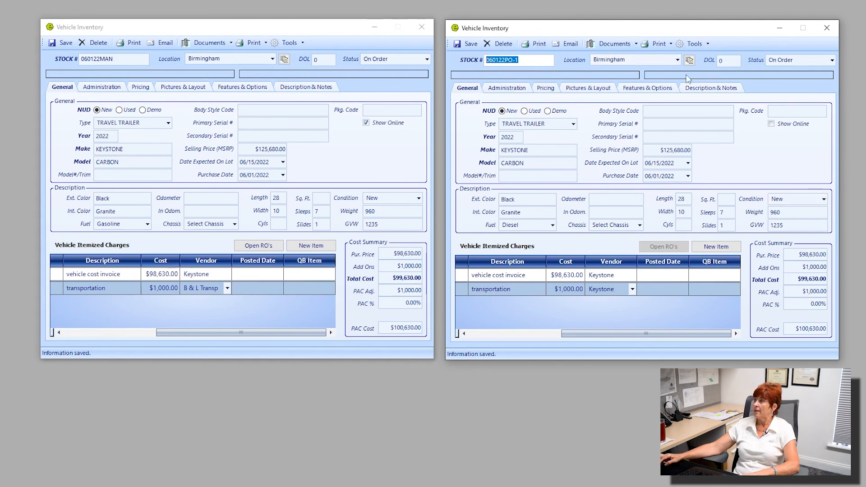
click(731, 63)
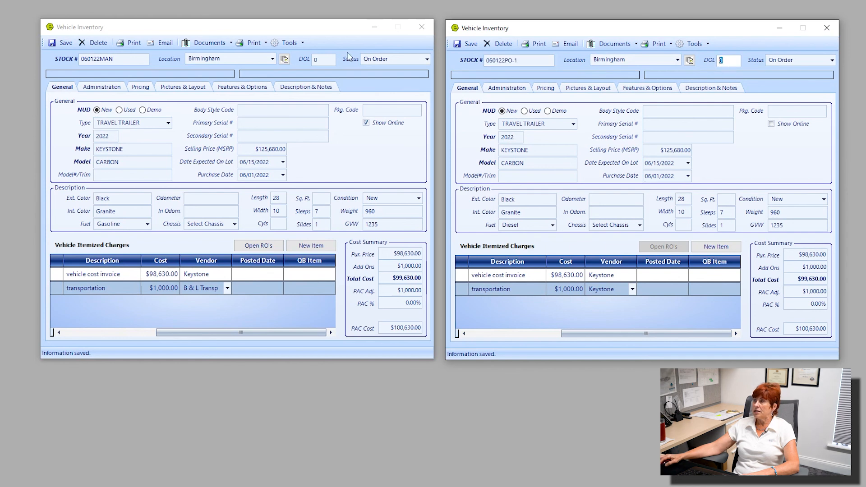
click(326, 62)
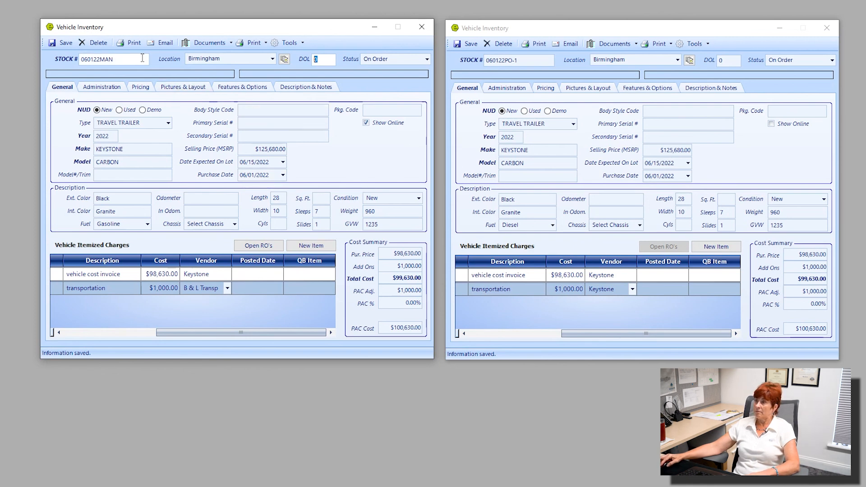
click(116, 60)
double_click(116, 60)
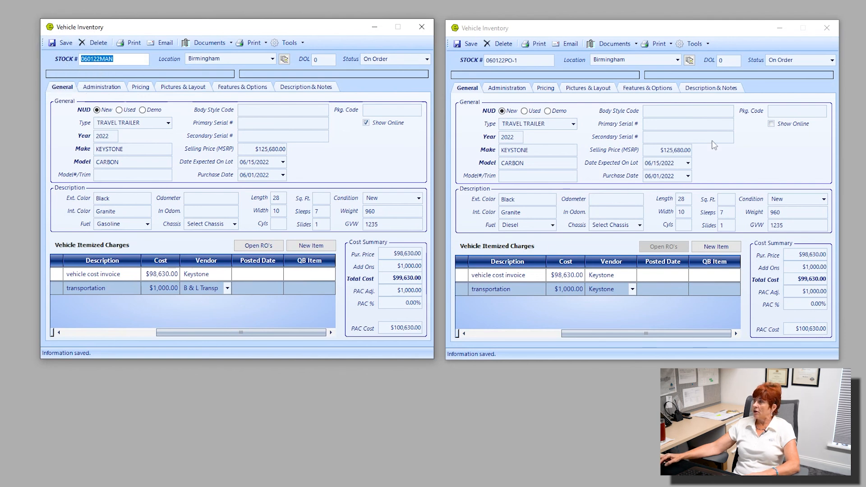
Step: Enable Show Online for the 060122PO-1 record, matching the manual record
key(ctrl)
key(ctrl)
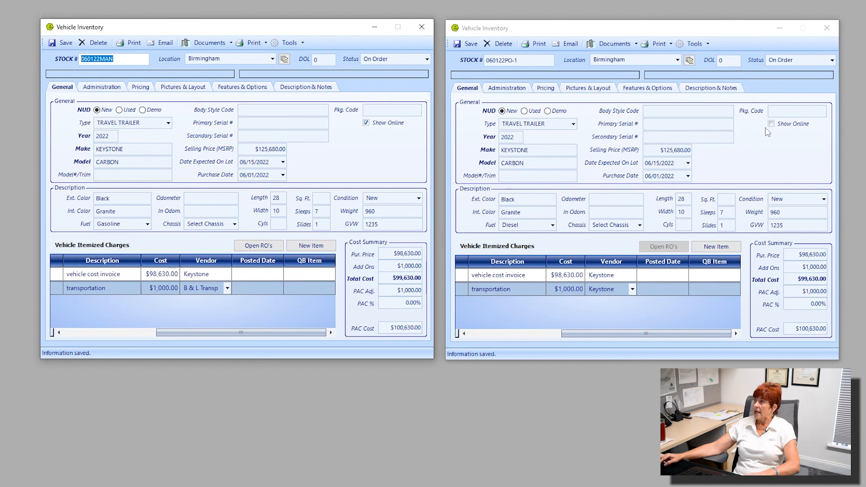
key(ctrl)
key(ctrl)
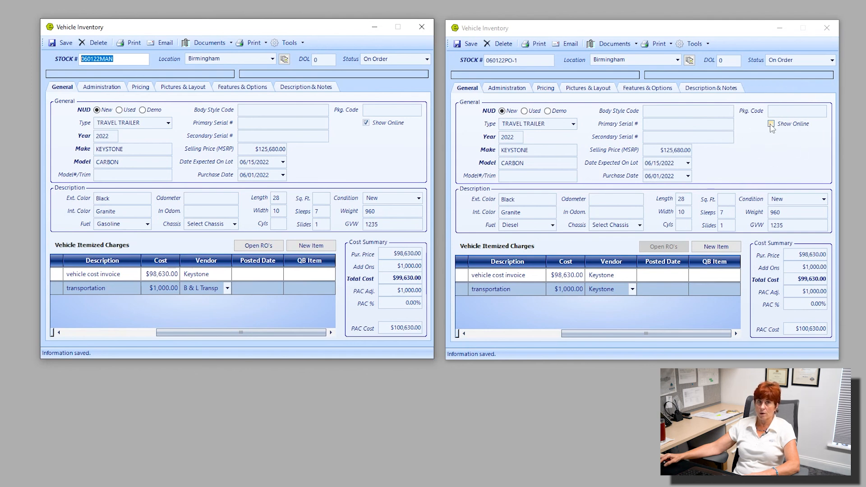
click(772, 124)
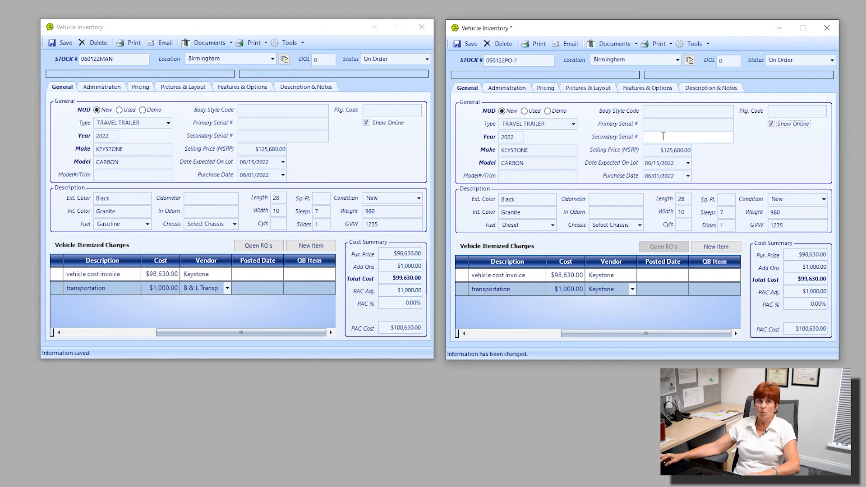
click(520, 61)
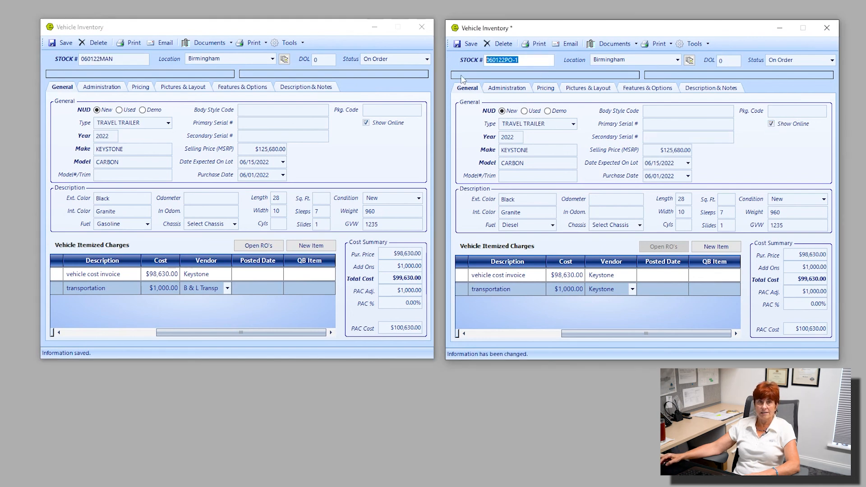